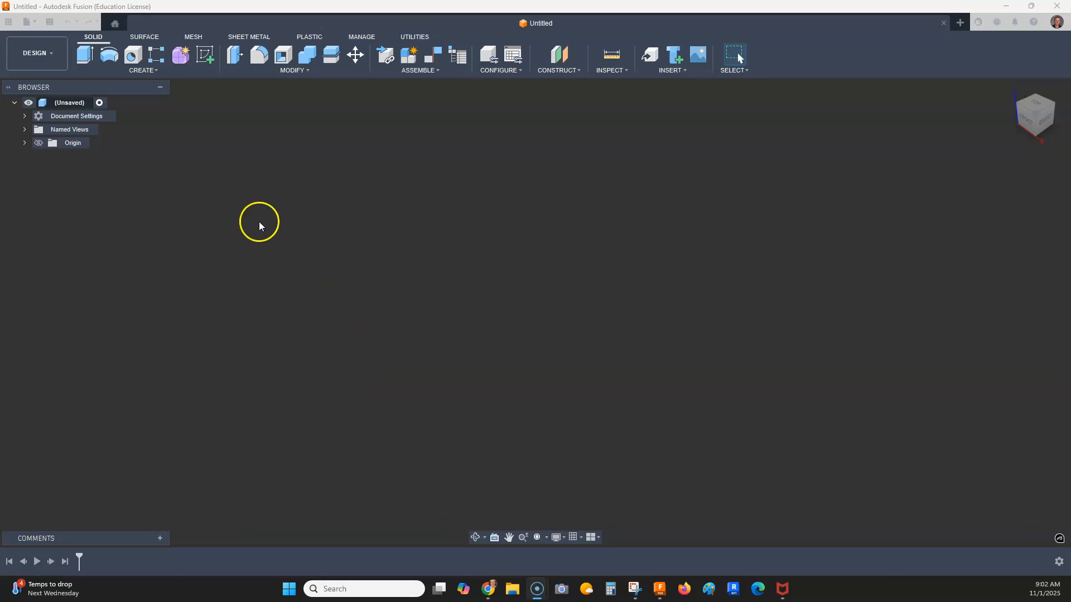
Add a user parameter named Height in inches with the expression 2.
left_click(294, 72)
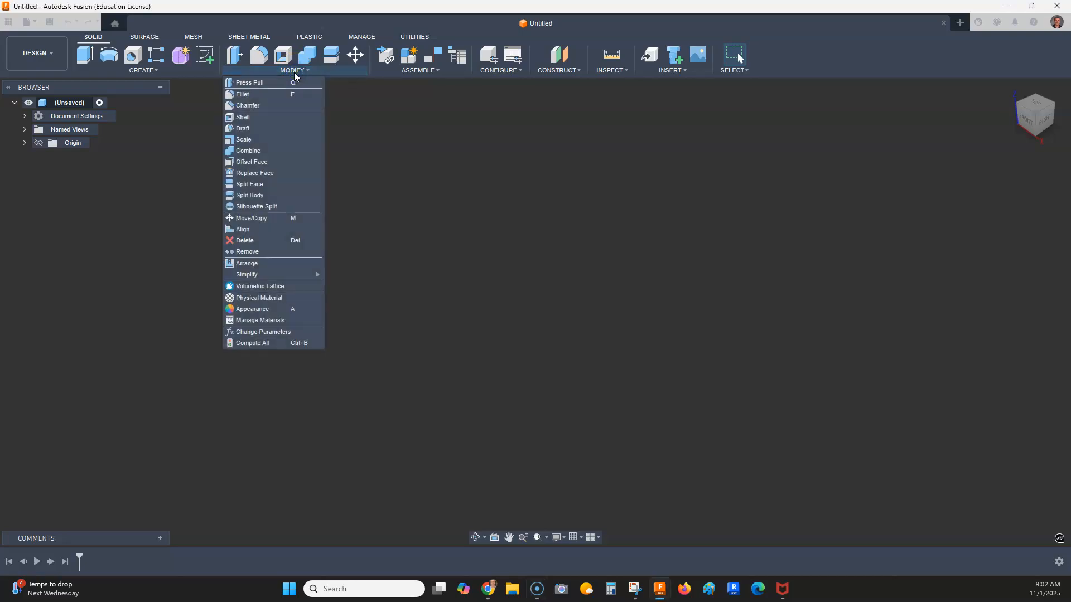
left_click(263, 333)
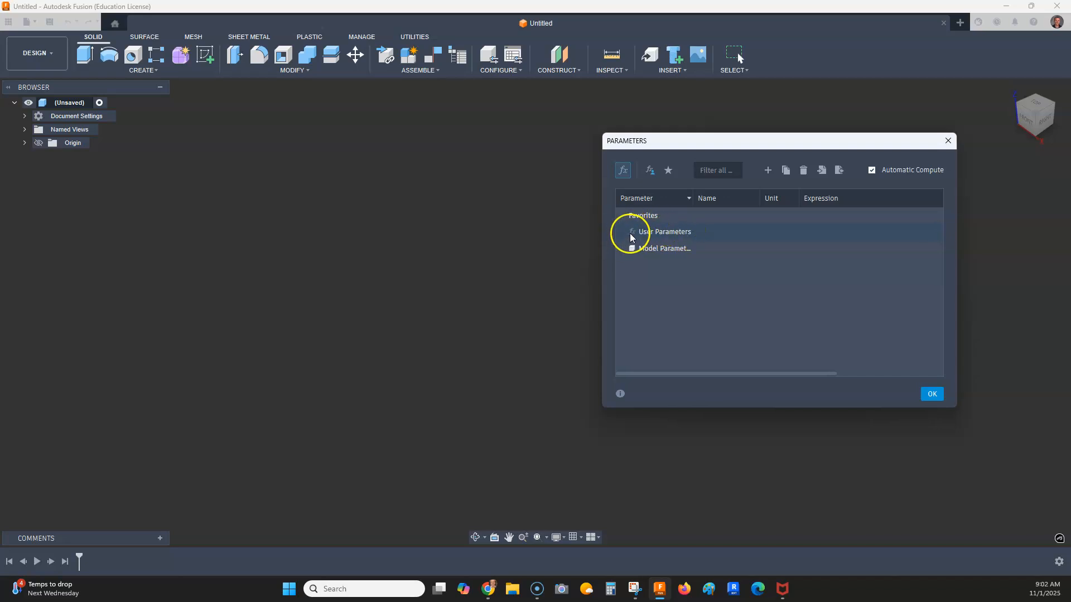
left_click(767, 170)
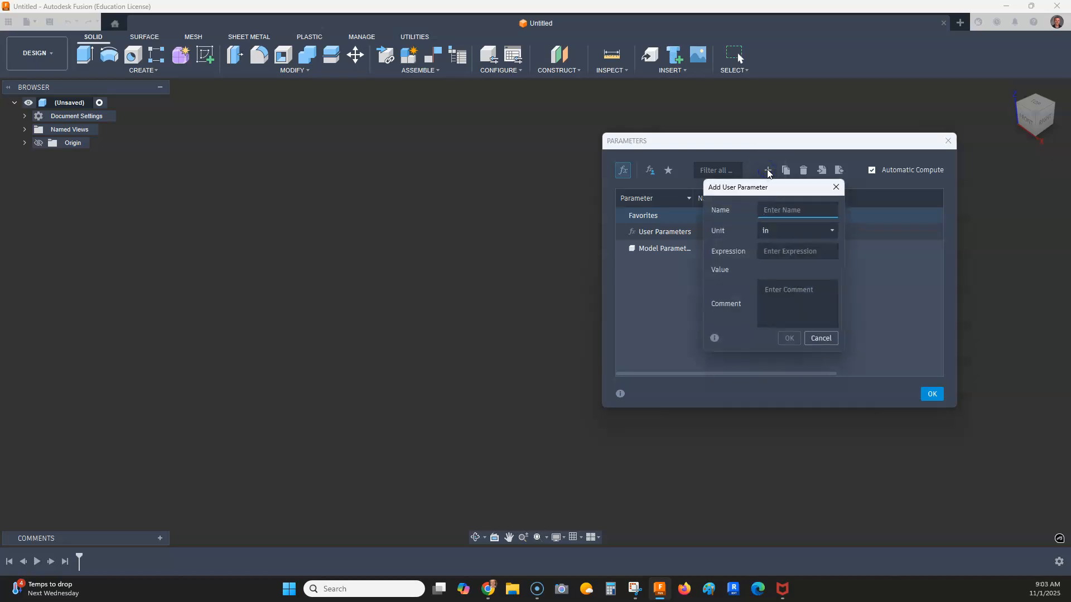
left_click_drag(758, 190, 707, 194)
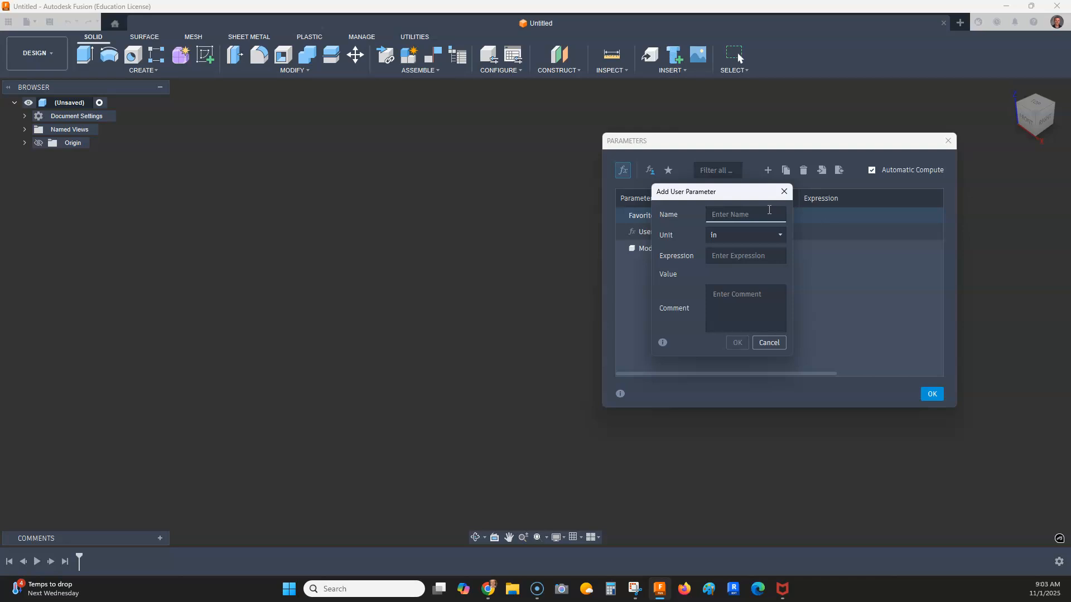
type("Height")
key("Tab")
key("Tab")
type("2")
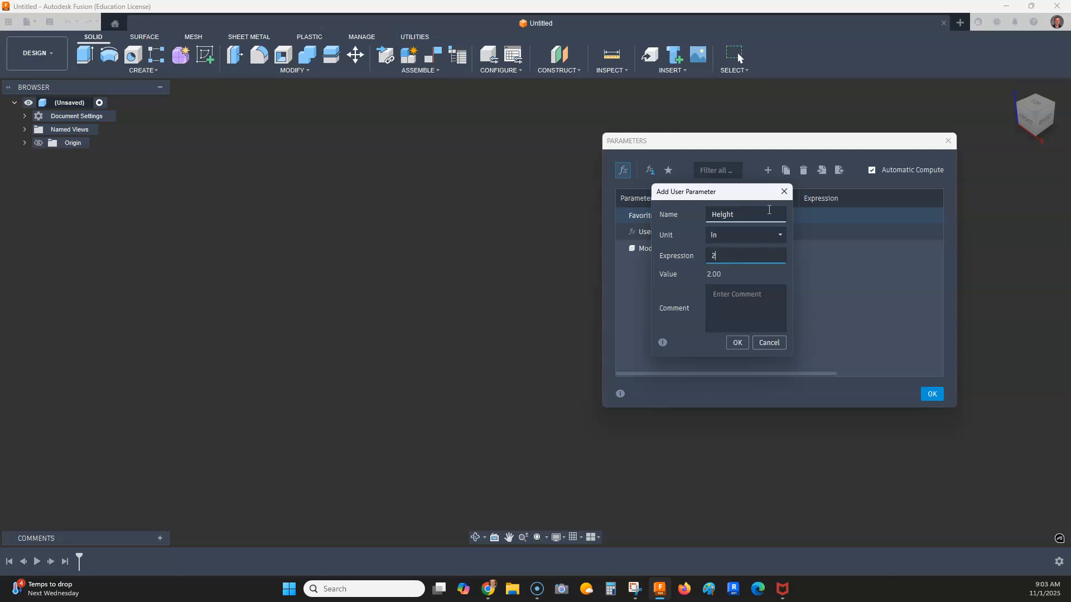
left_click(698, 259)
left_click(742, 346)
Add a user parameter named Width in inches with the expression 4.
left_click(768, 170)
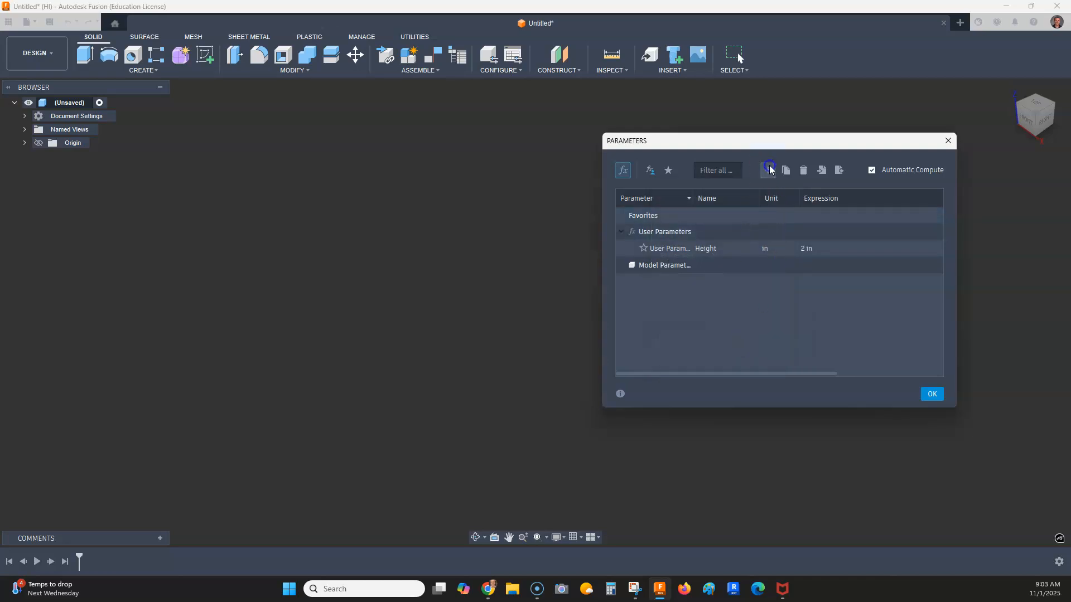
type("Widt")
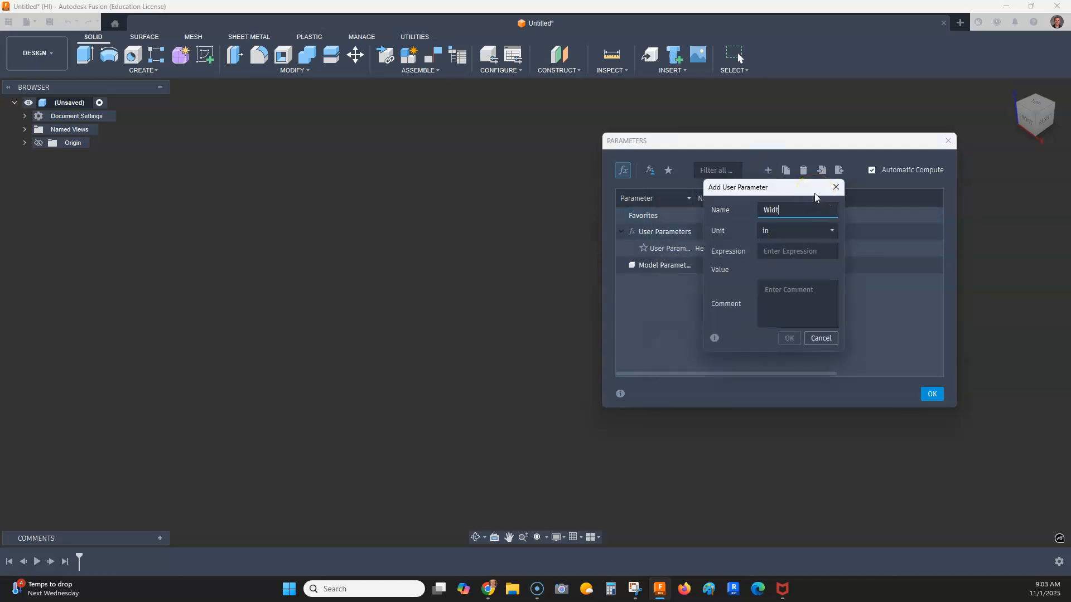
key("Tab")
key("Tab")
type("4")
left_click(788, 341)
Add a user parameter named Depth in inches with the expression 4, and close the parameter list.
left_click(769, 169)
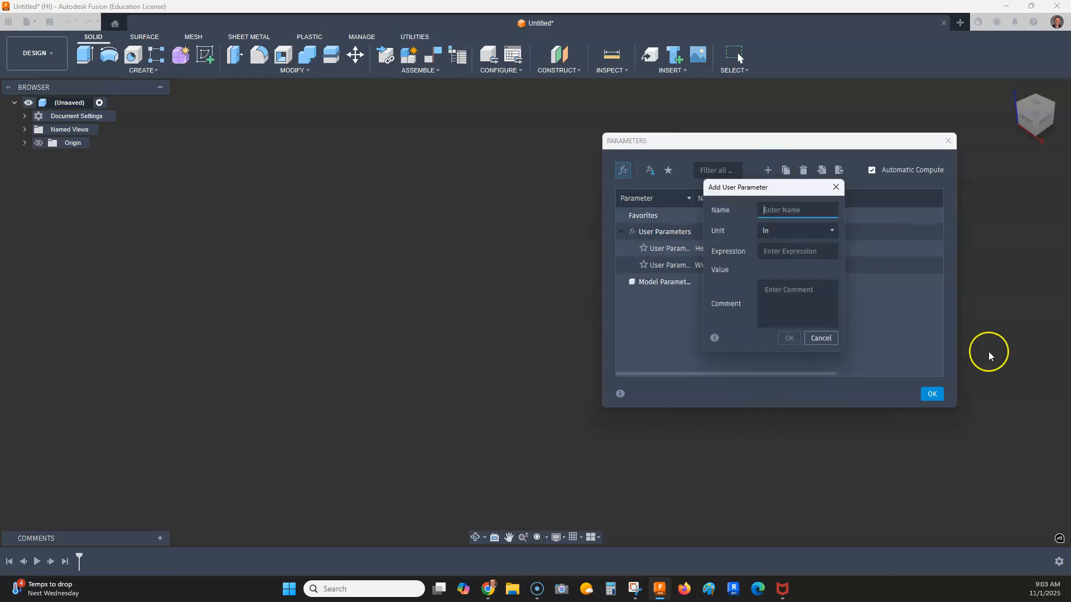
type("Depth")
key("Tab")
key("Tab")
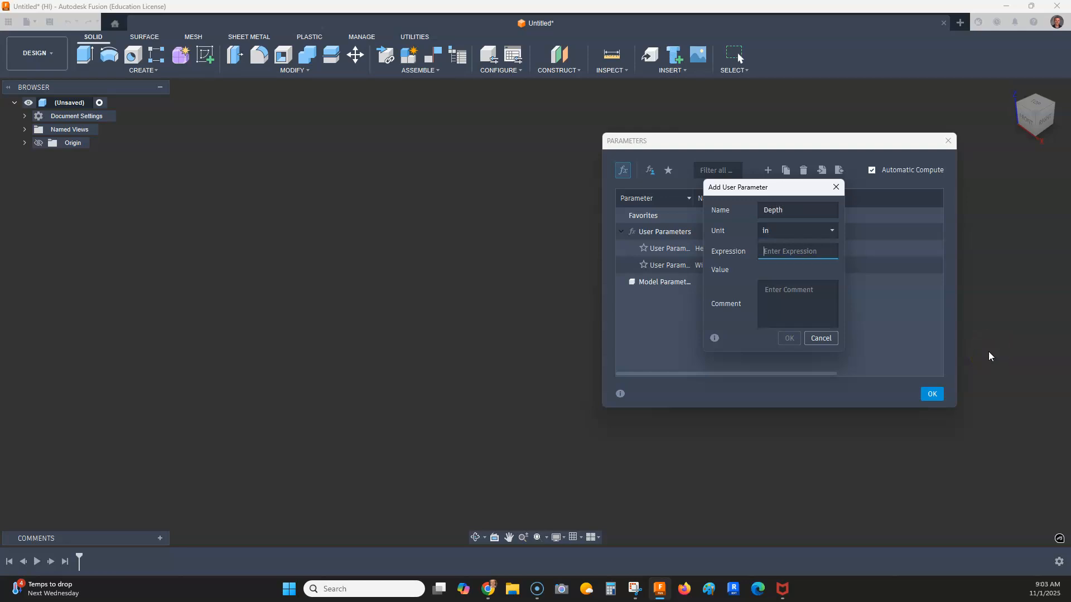
type("4")
left_click(792, 339)
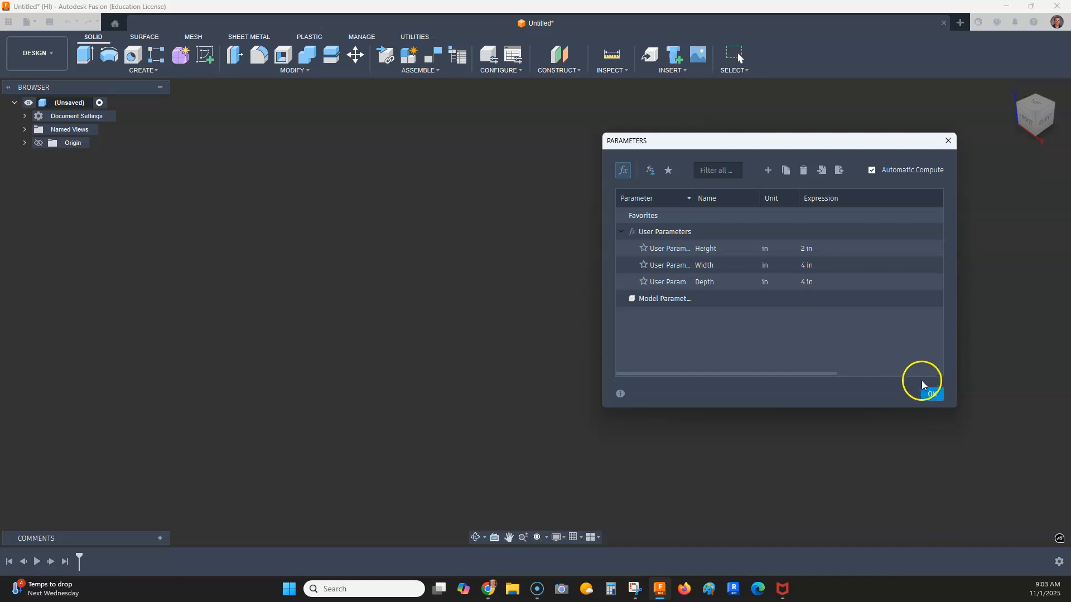
left_click(931, 392)
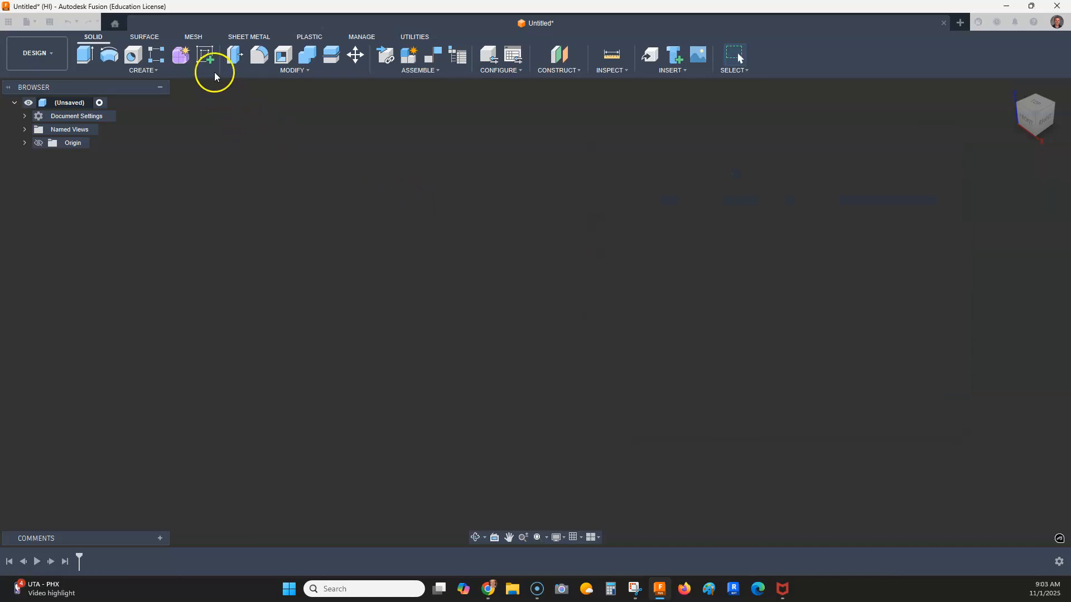
Start a sketch on the front plane and draw a rectangle from the origin, about 4.5 in wide and 1.9 in high.
left_click(206, 57)
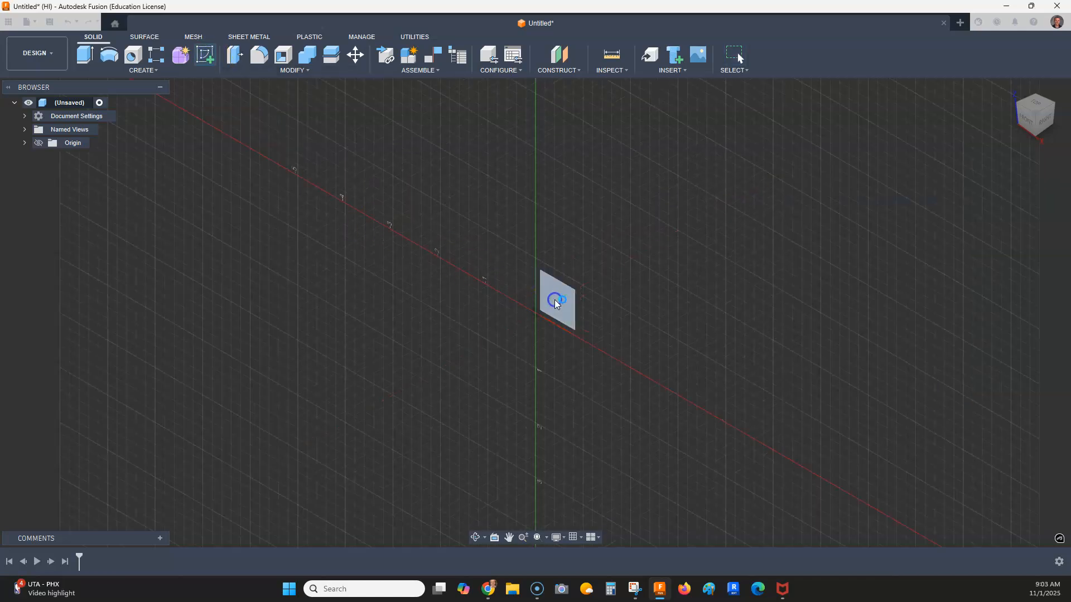
left_click(555, 302)
left_click(109, 54)
mouse_move(536, 313)
left_mouse_down()
mouse_move(746, 254)
mouse_move(783, 183)
mouse_move(694, 234)
mouse_move(830, 176)
mouse_move(748, 215)
mouse_move(750, 230)
mouse_move(771, 180)
mouse_move(838, 189)
left_mouse_up()
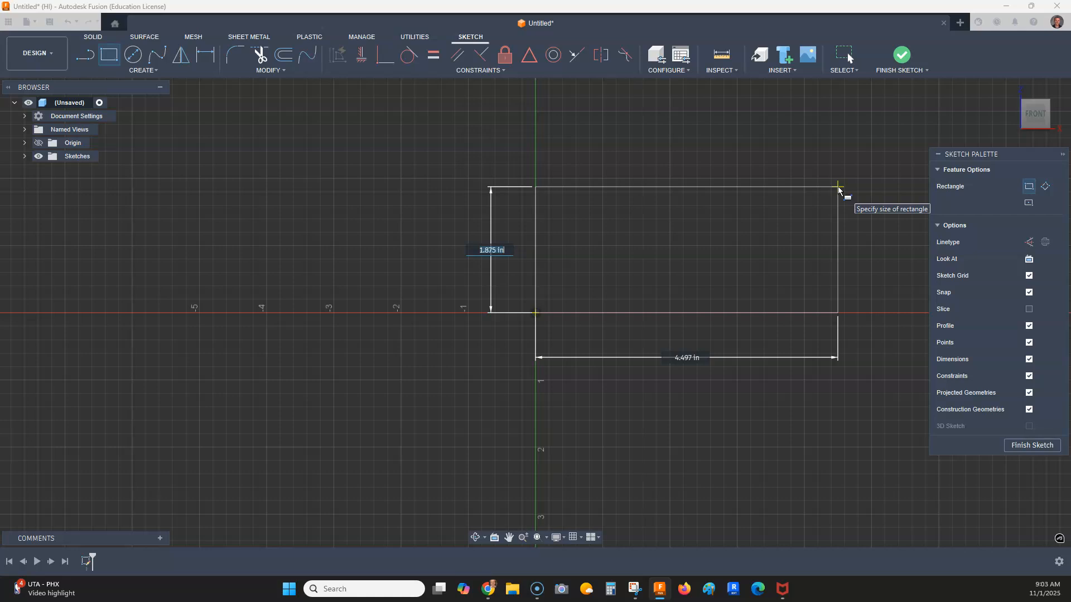
Set the rectangle's vertical dimension to the Height parameter and its horizontal one to Width, and finish the sketch.
type("H")
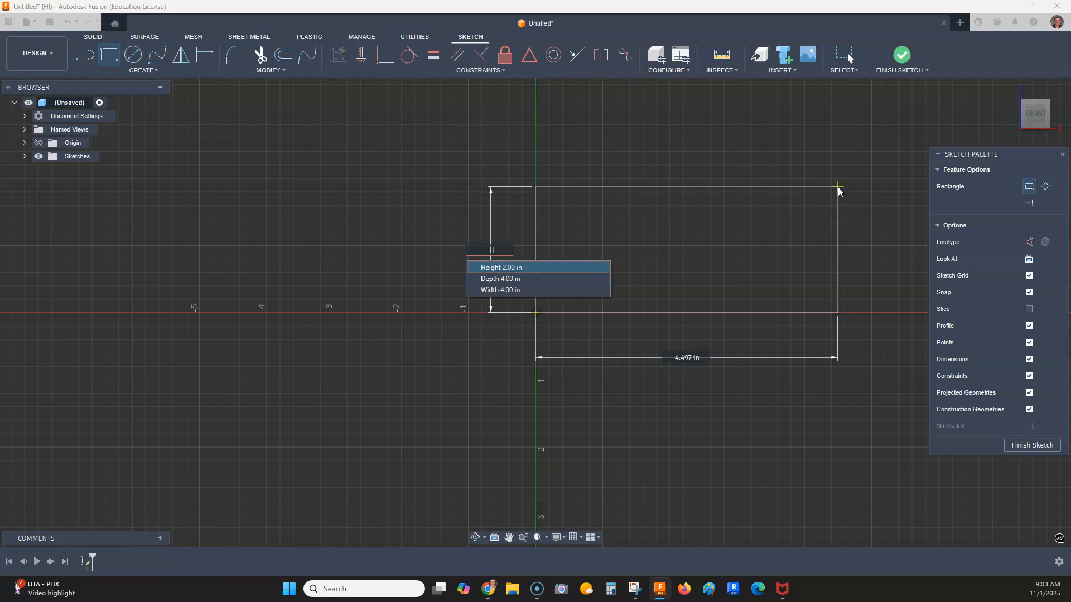
key("Down")
key("Down")
key("Up")
key("Up")
key("Return")
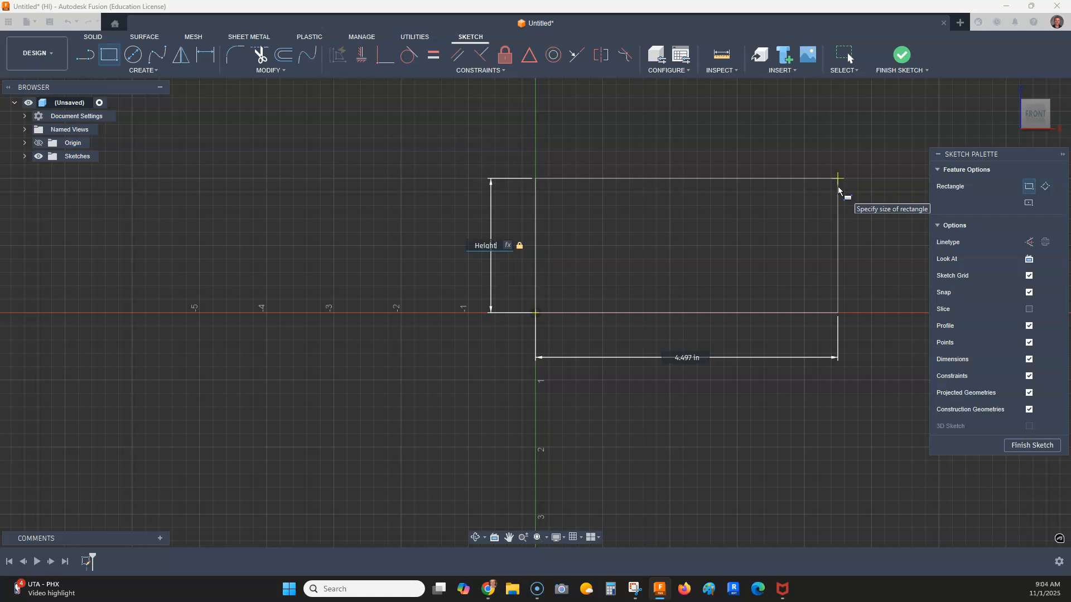
key("Tab")
type("W")
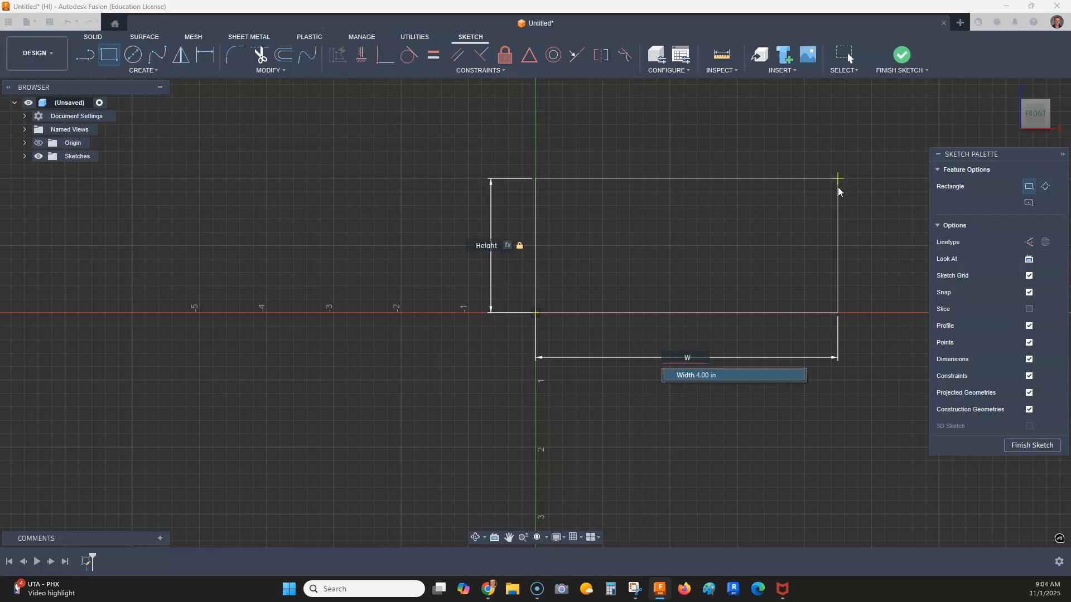
key("Return")
left_click(897, 70)
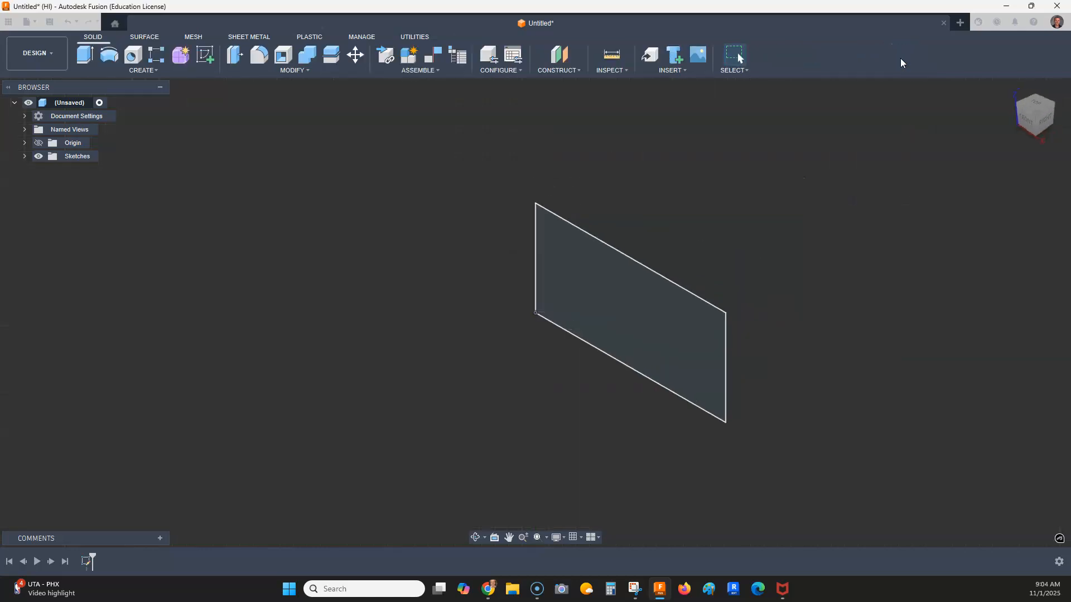
Extrude the rectangle profile as a new body, using the Depth parameter as the distance.
key("e")
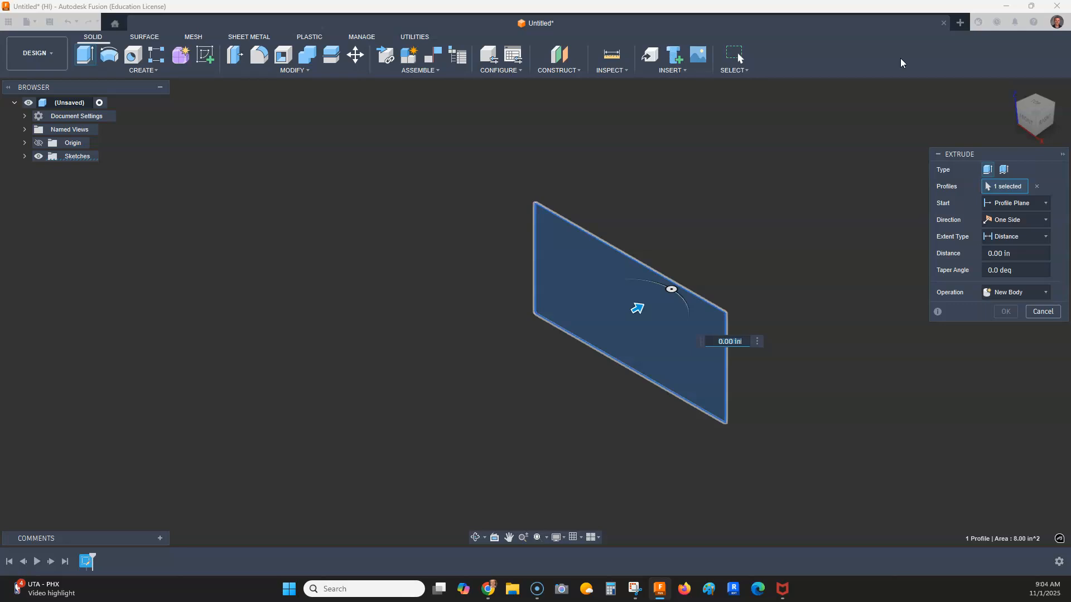
type("D")
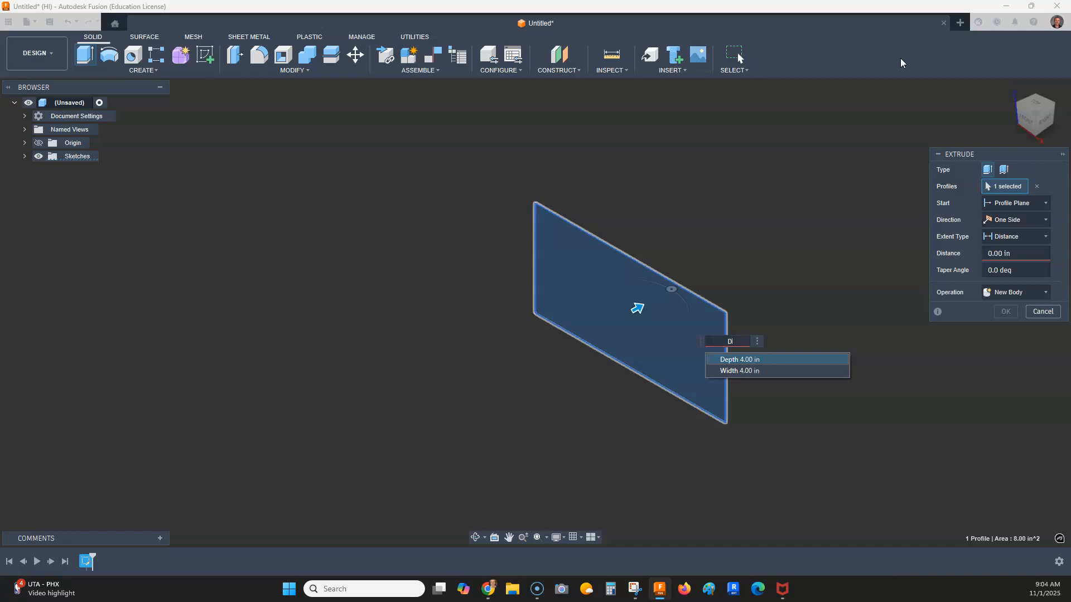
key("Return")
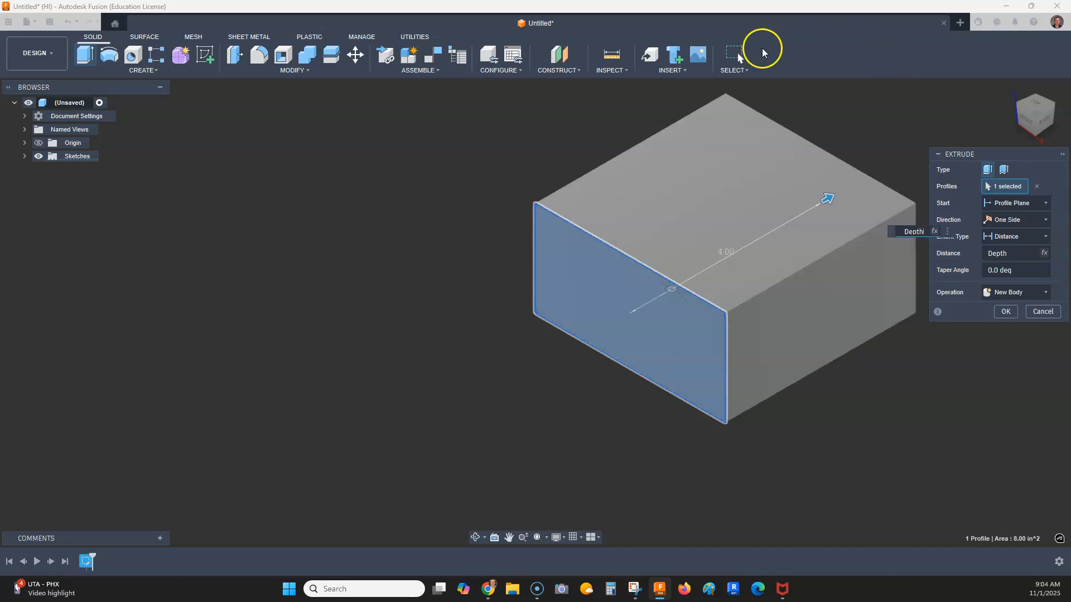
left_click(1006, 312)
middle_click_drag(956, 134, 451, 210)
scroll(549, 203, "down", 2)
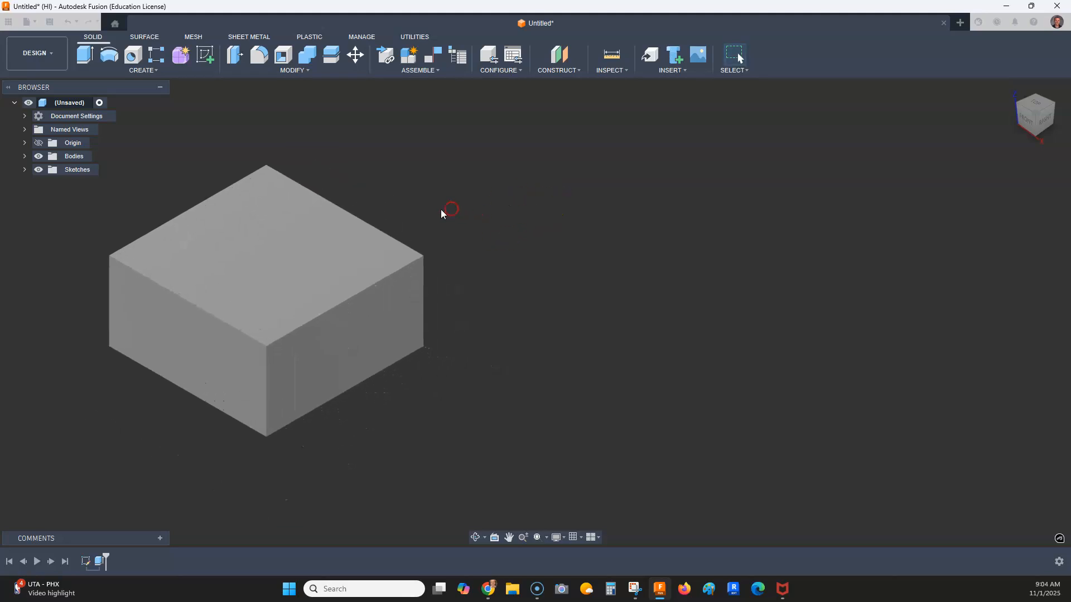
Reopen the parameter list and set the Height user parameter to 1 in.
left_click(289, 71)
left_click(267, 333)
left_click_drag(753, 143, 705, 129)
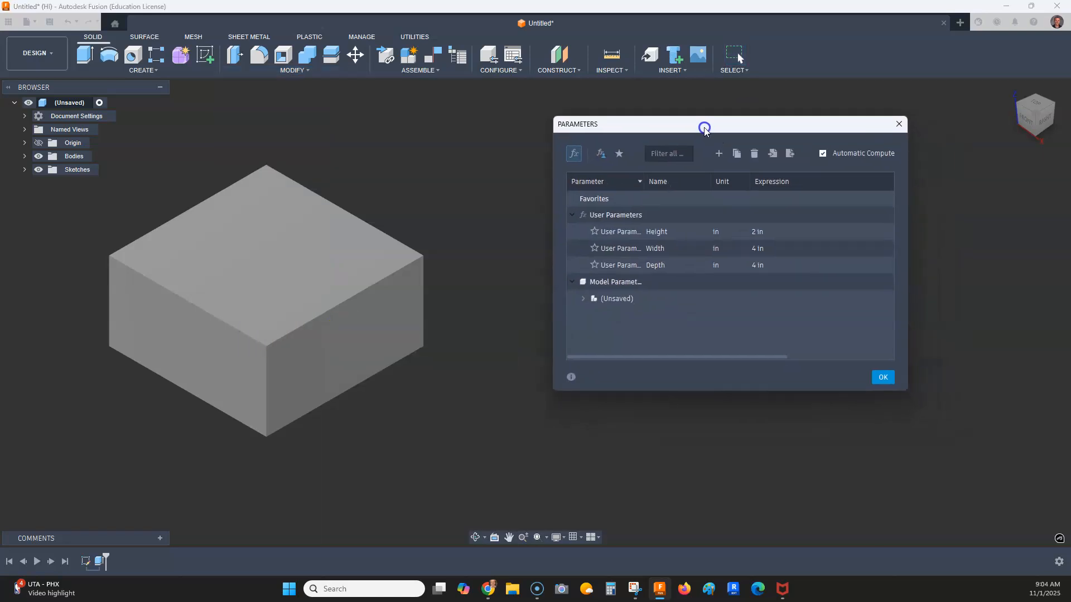
left_click(757, 232)
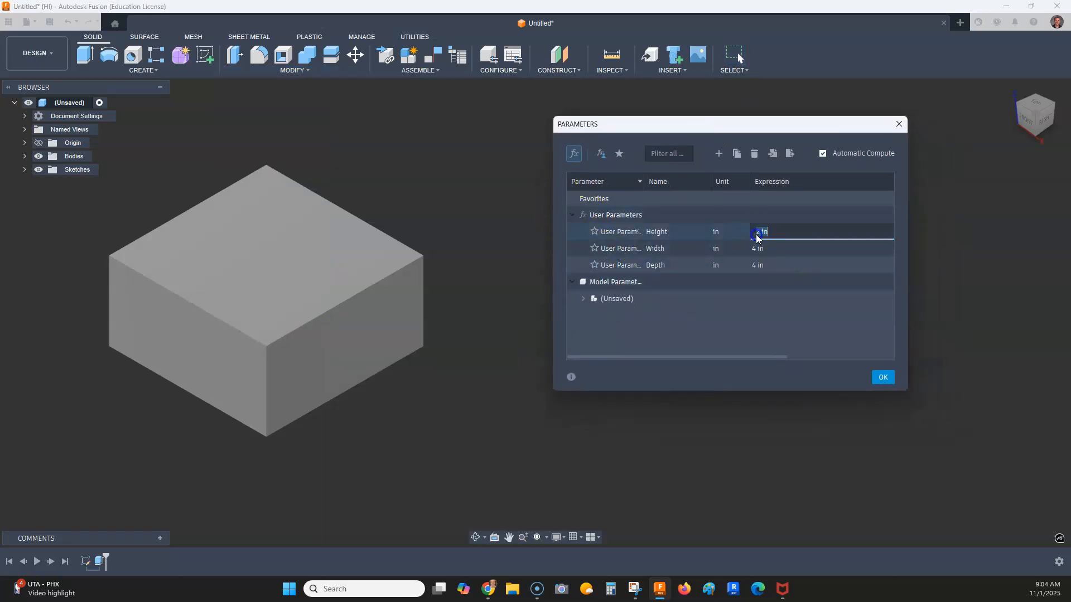
type("1")
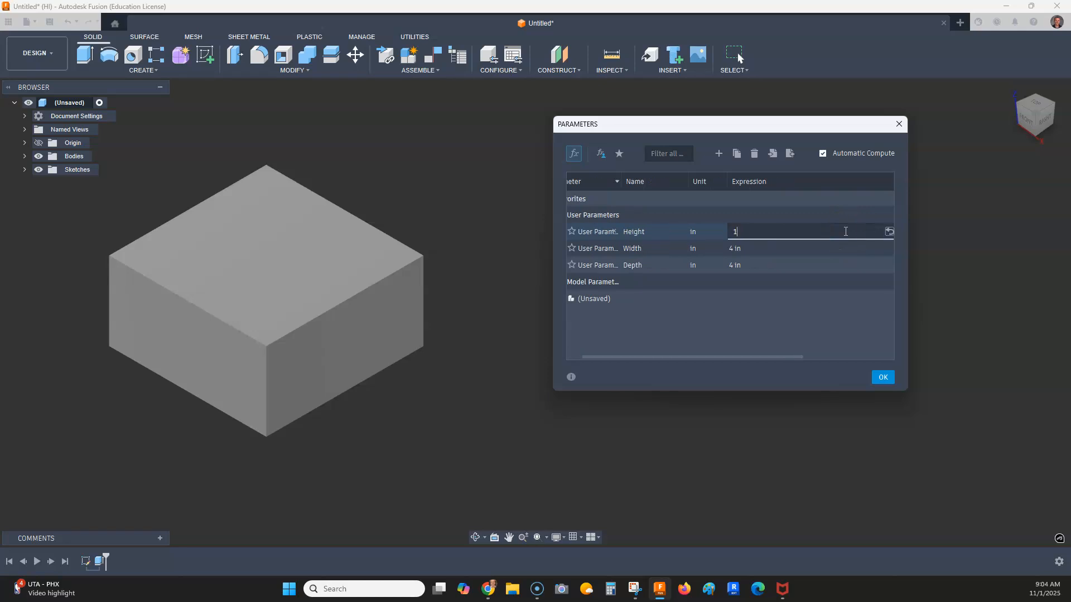
key("Return")
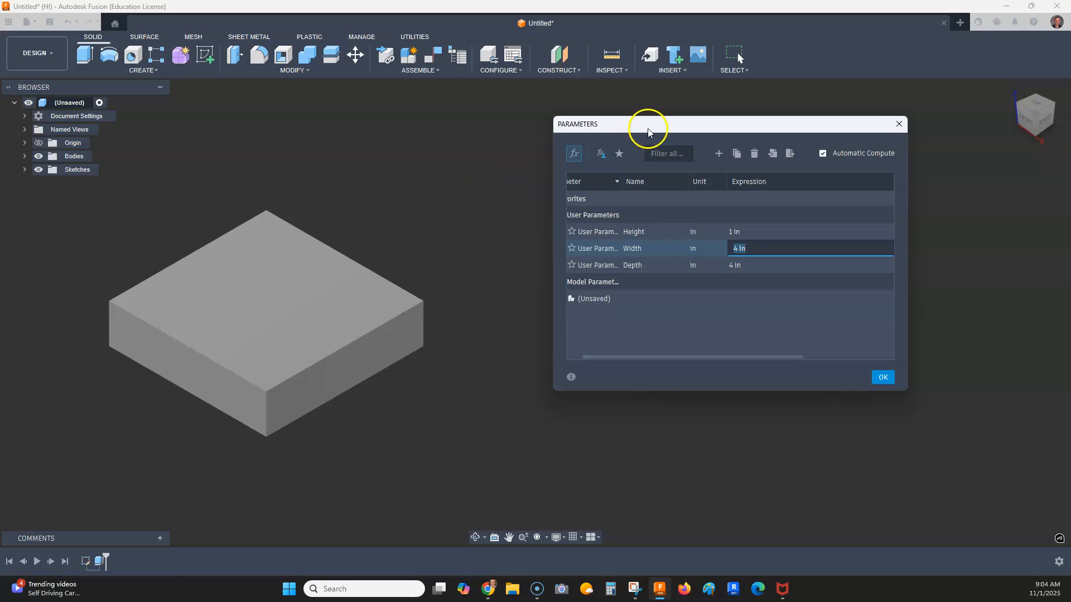
Set the Height user parameter back to 2 in.
left_click(750, 234)
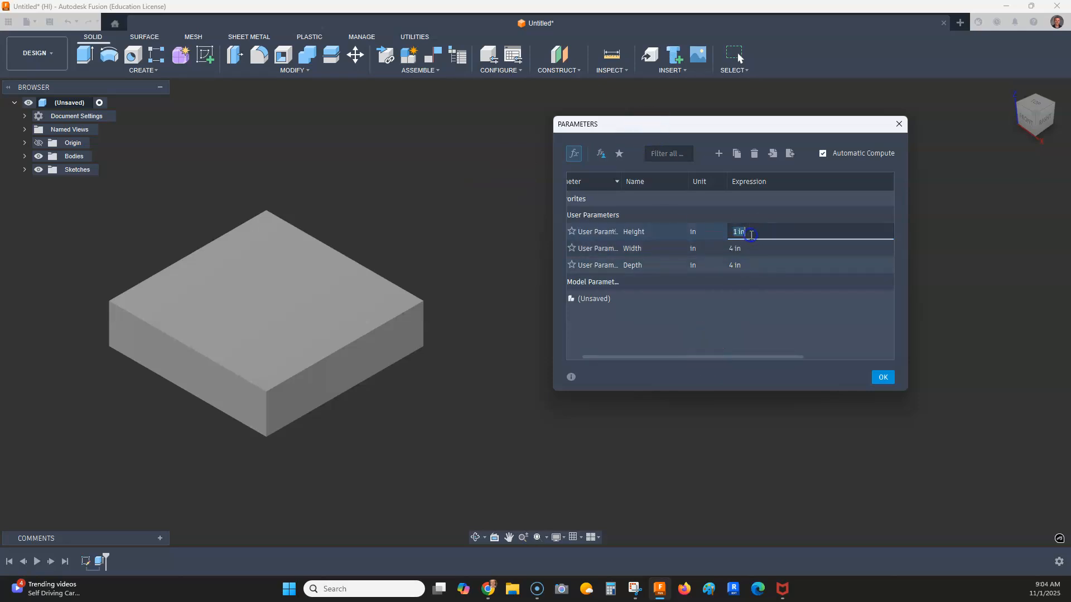
type("2")
left_click(723, 309)
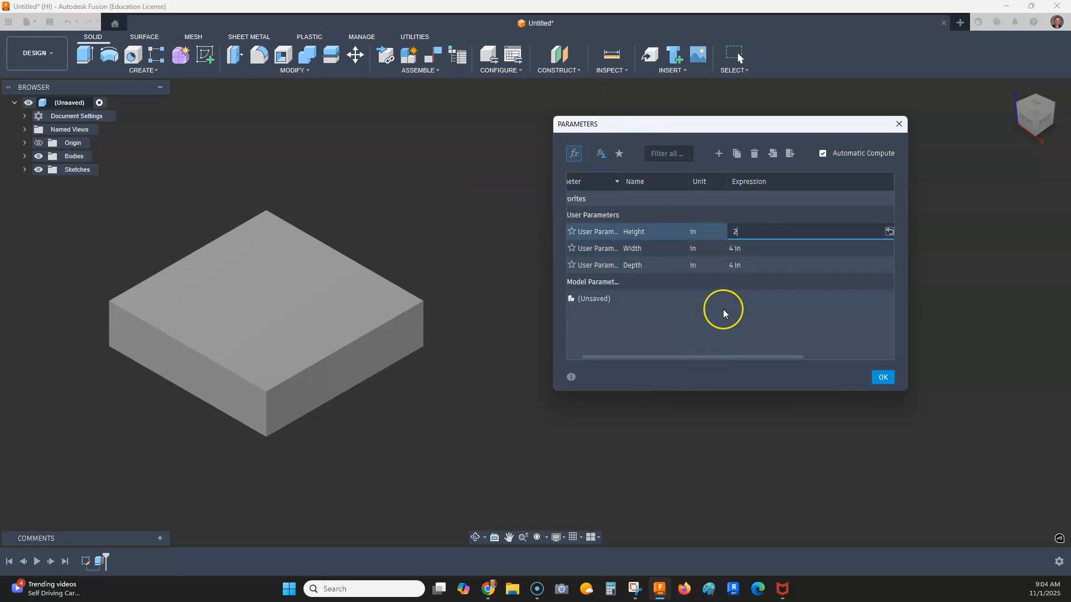
key("Tab")
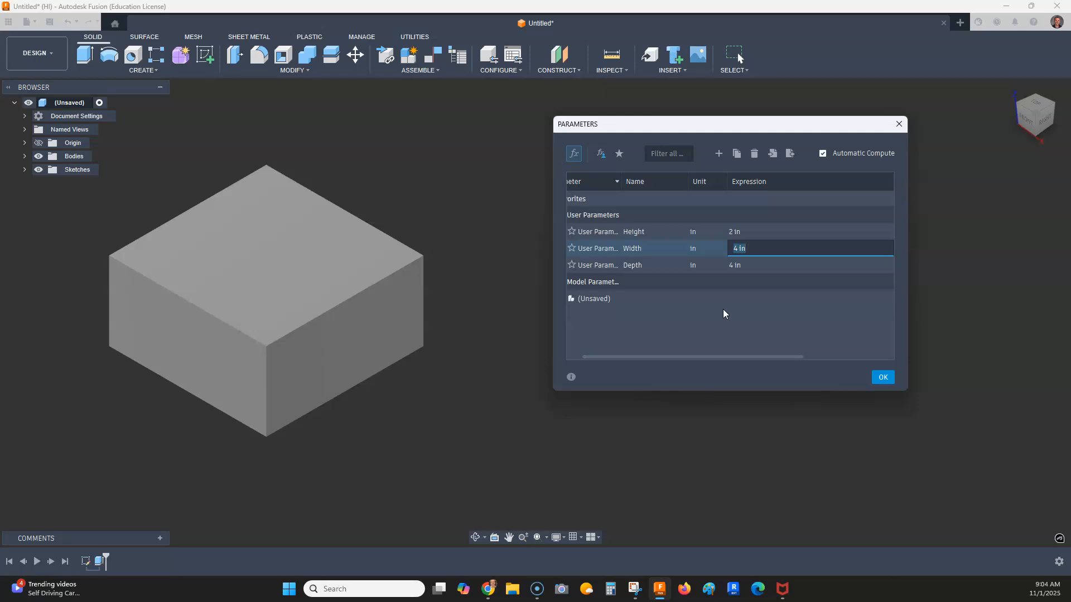
Add a user parameter named Text1 with the unit Text and the expression 'Autodesk'.
left_click(716, 156)
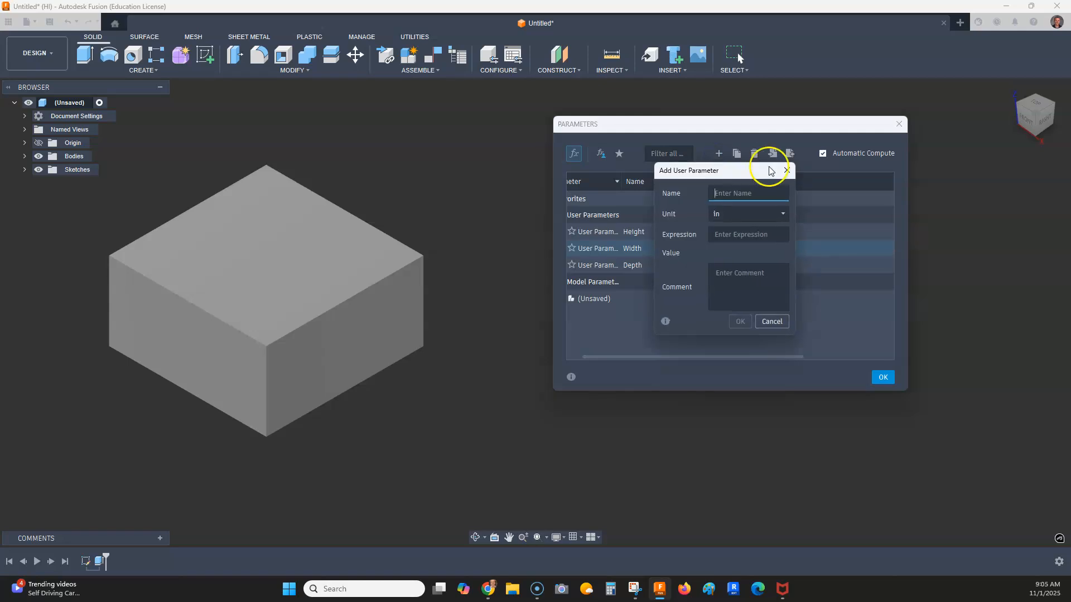
left_click(747, 214)
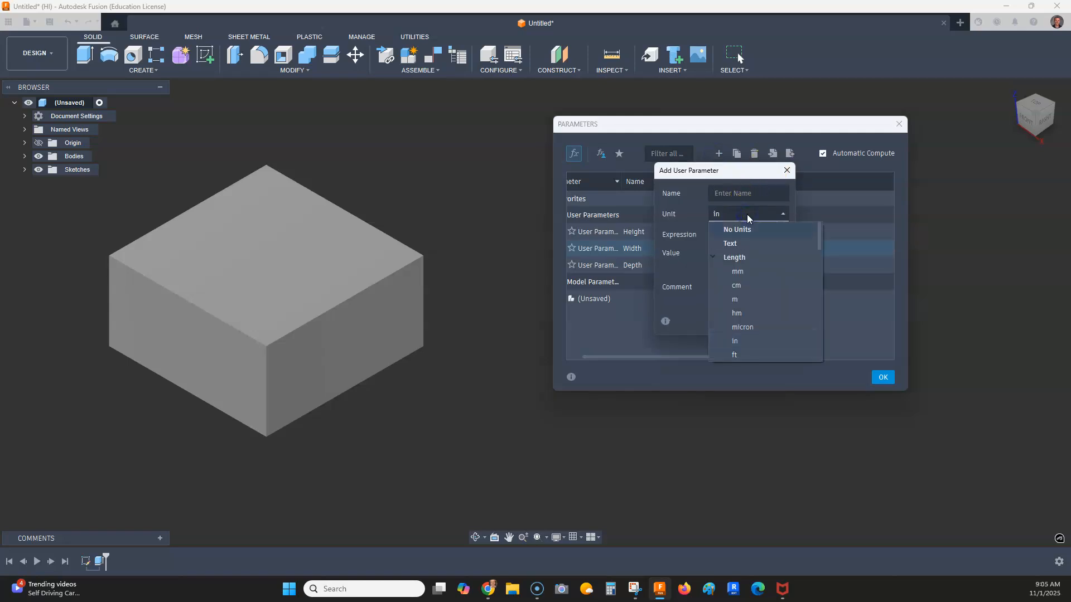
left_click(745, 243)
left_click(739, 193)
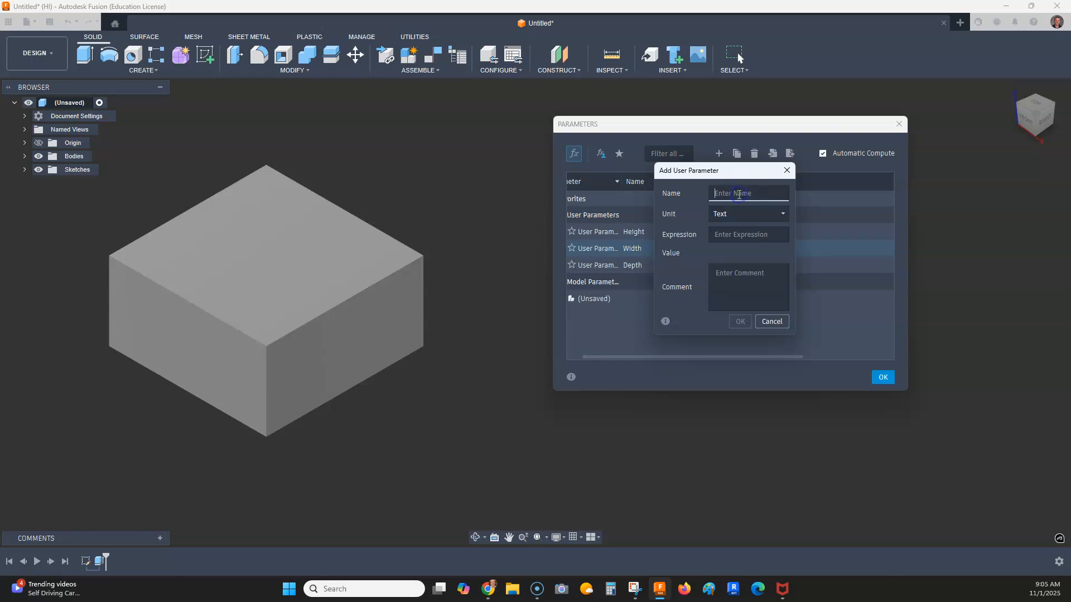
type("Text1")
left_click(725, 233)
type("\"")
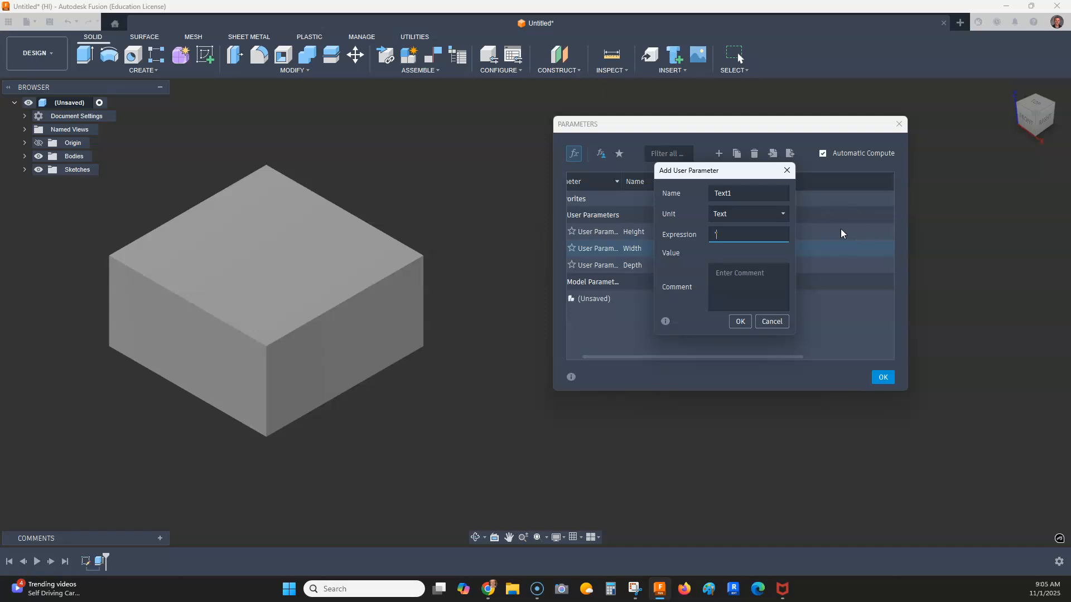
type("Autodesk")
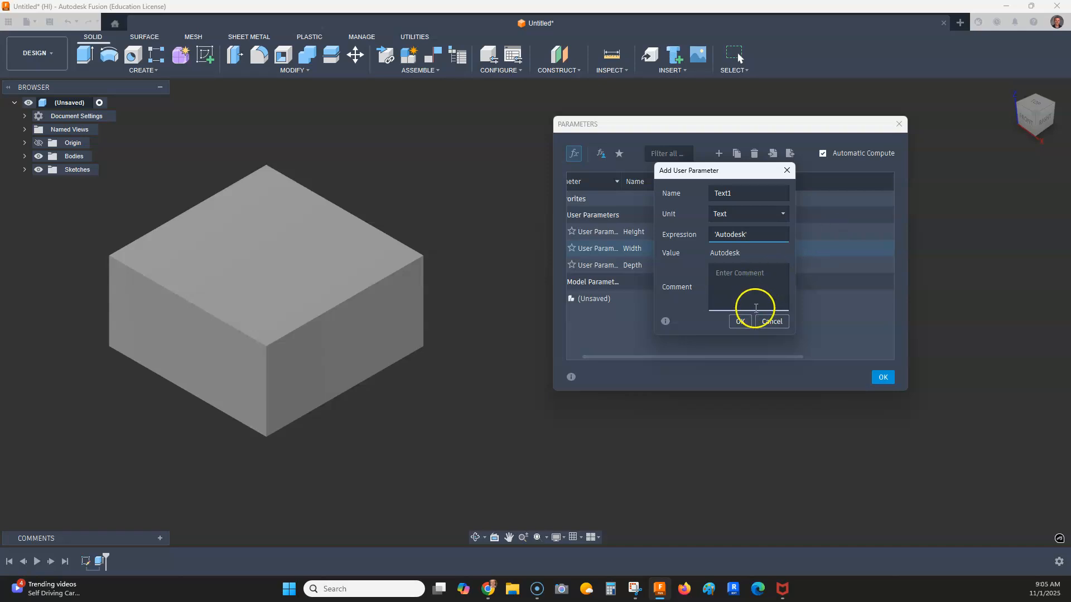
left_click(740, 322)
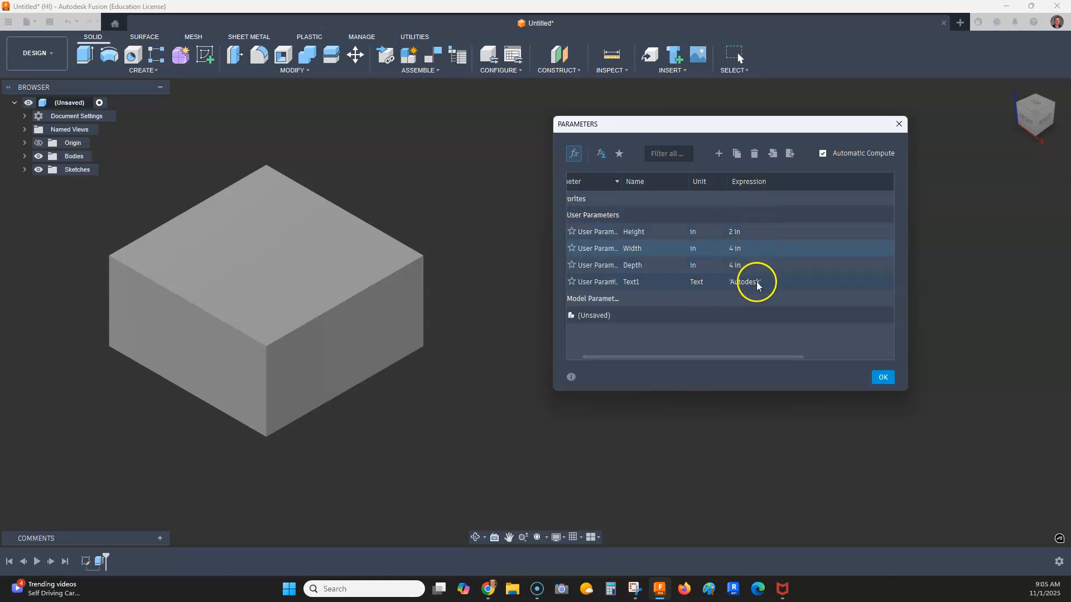
Add a user parameter named Text2 with the unit Text and the expression 'Fusion', and close the parameter list.
left_click(718, 154)
type("Text2")
key("Tab")
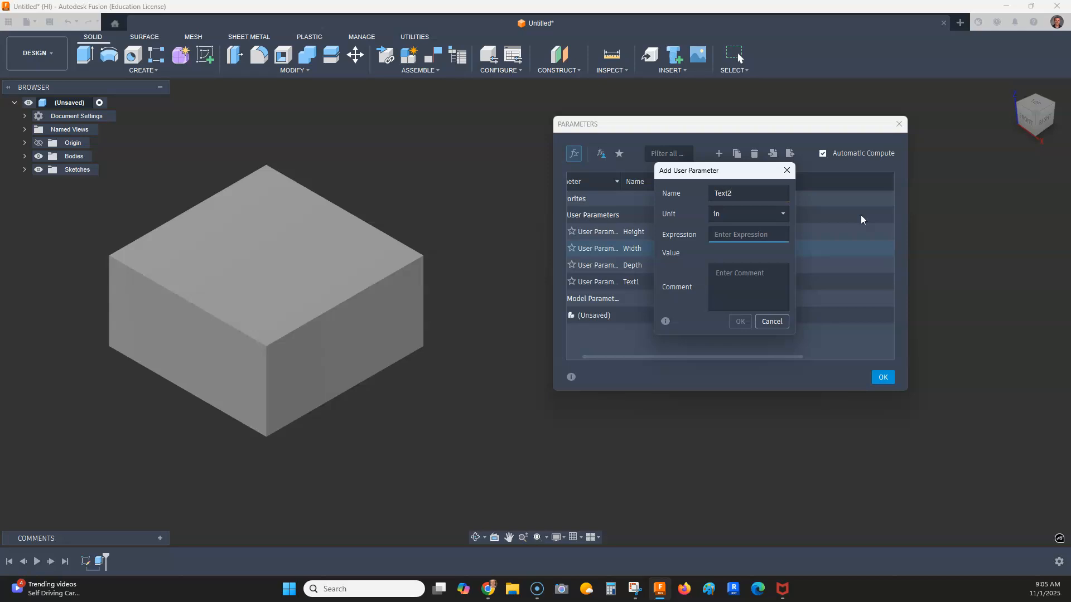
left_click(751, 215)
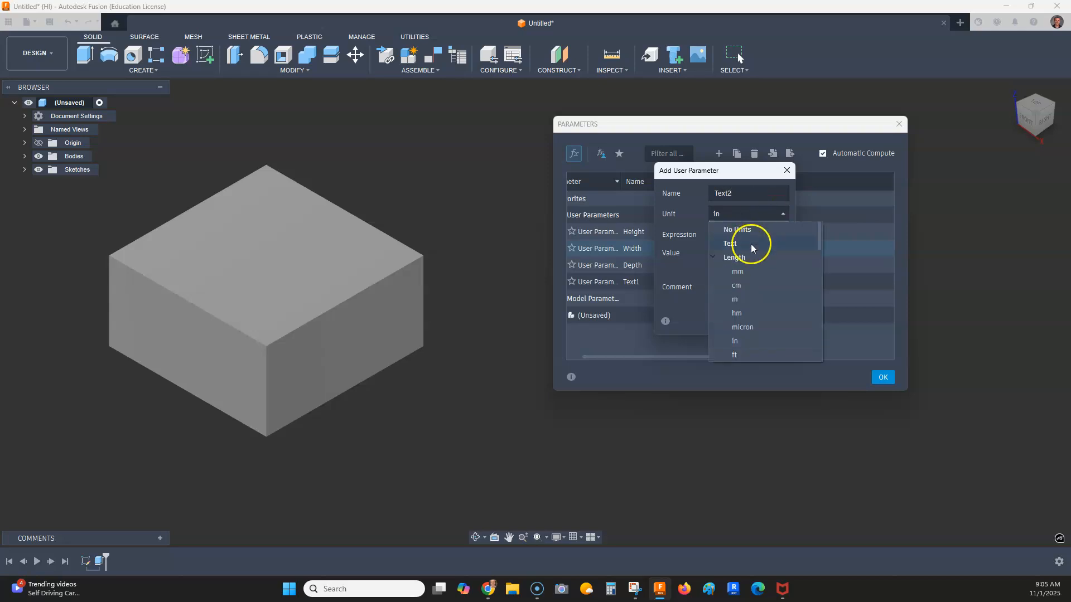
left_click(751, 243)
left_click(741, 235)
type("Fusion")
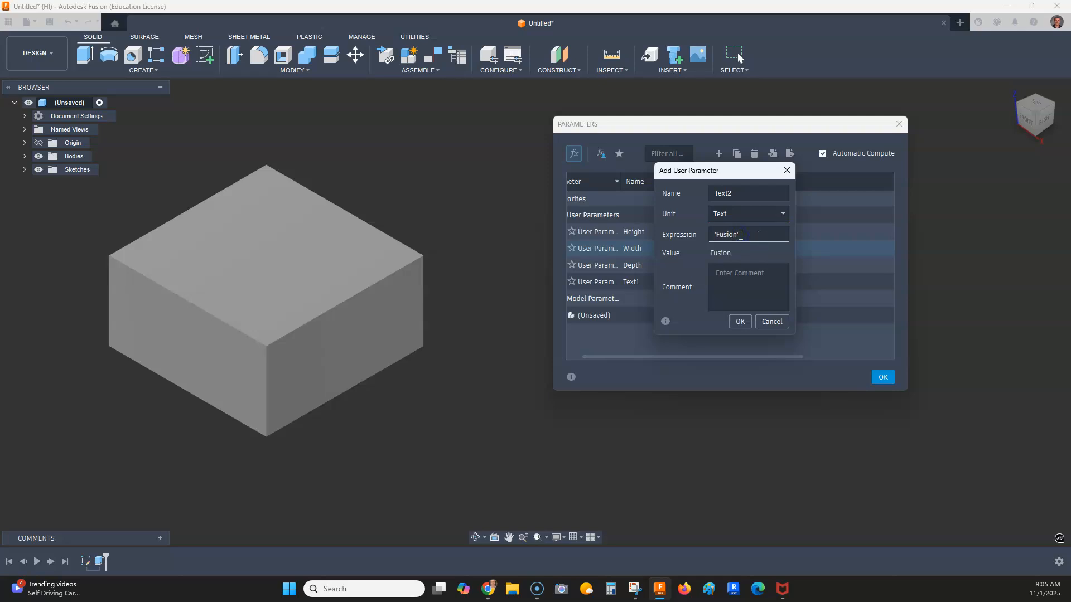
left_click(741, 322)
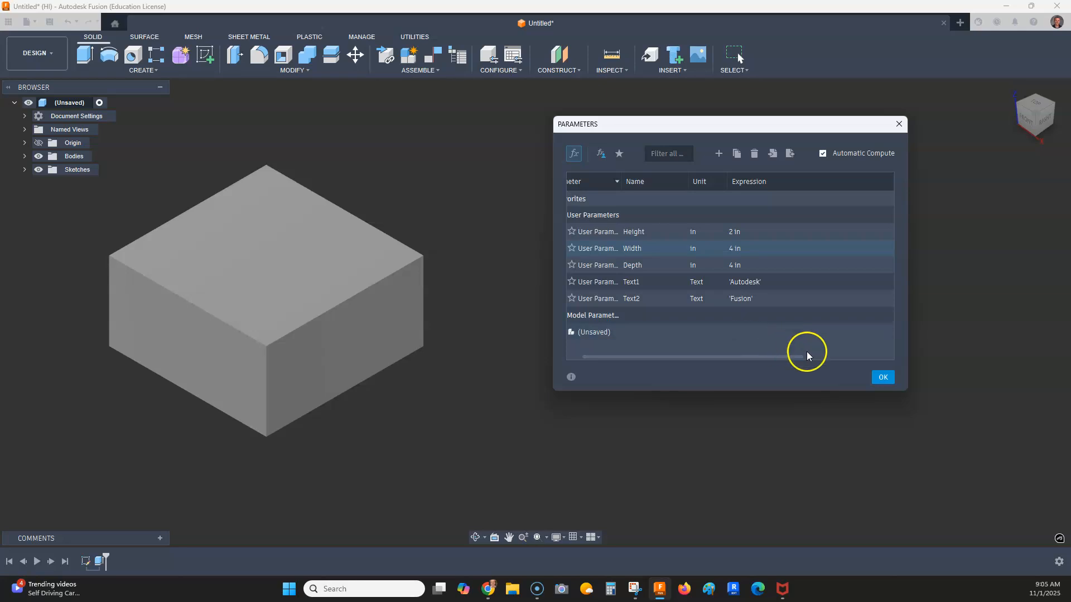
left_click(883, 376)
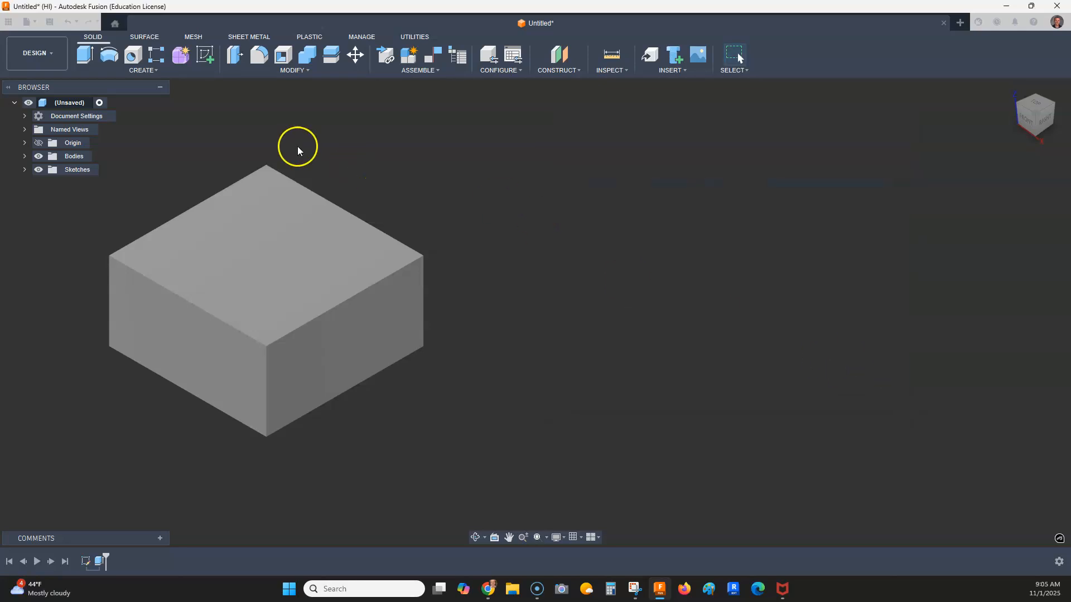
Start a sketch on the box's top face and place a text frame spanning the whole face from corner to corner.
left_click(205, 55)
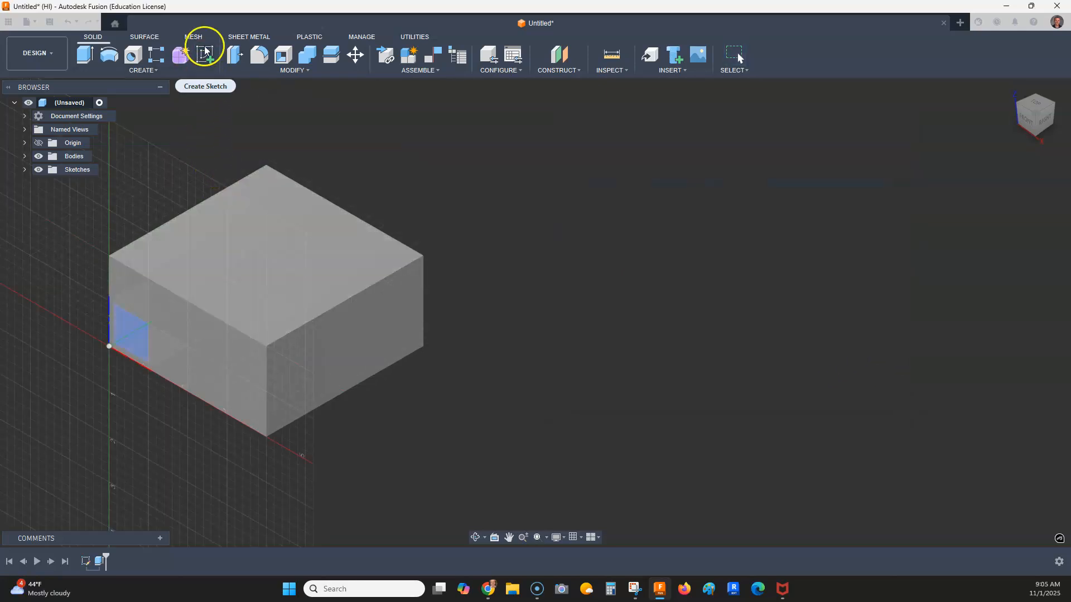
left_click(263, 237)
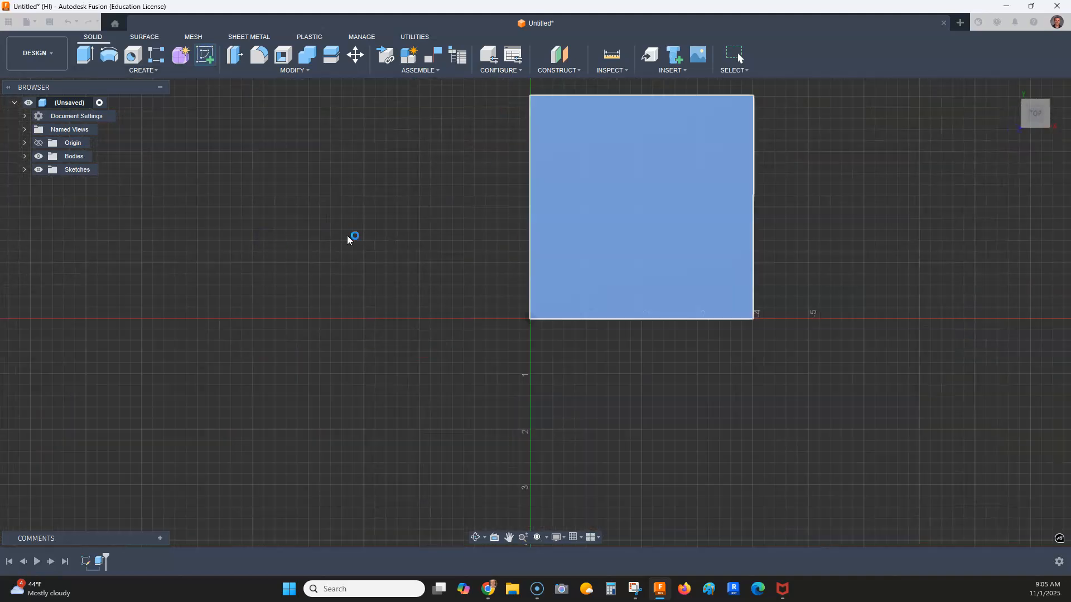
middle_click_drag(646, 194, 467, 259)
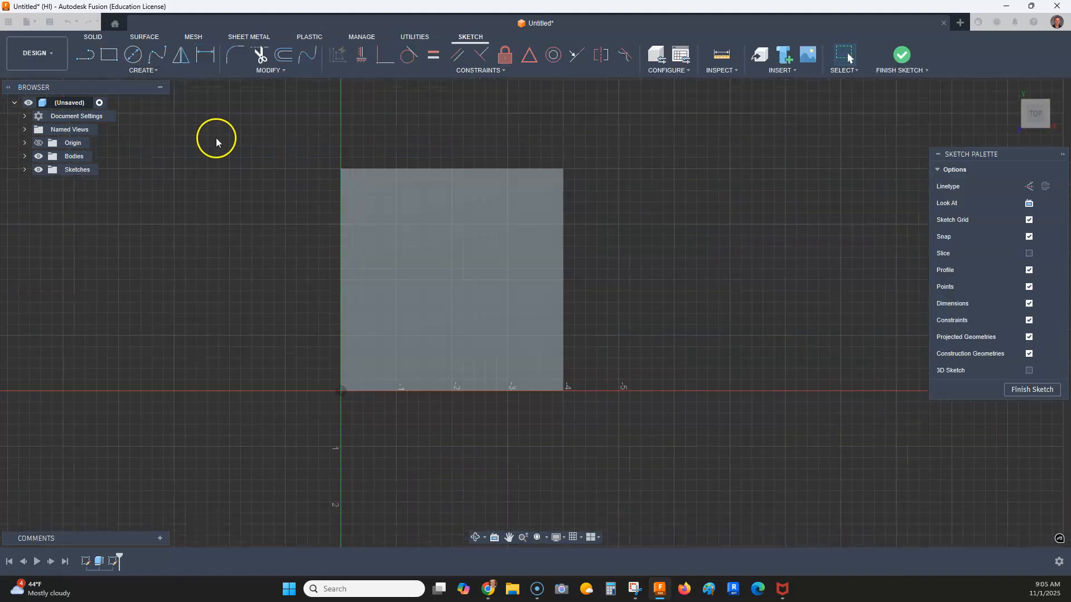
left_click(164, 71)
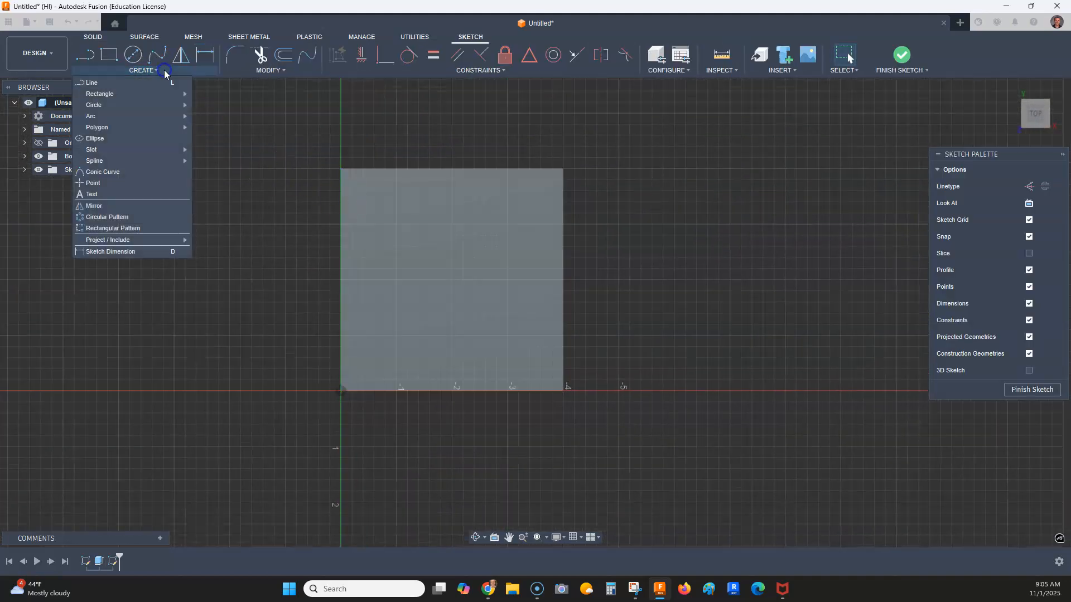
left_click(138, 194)
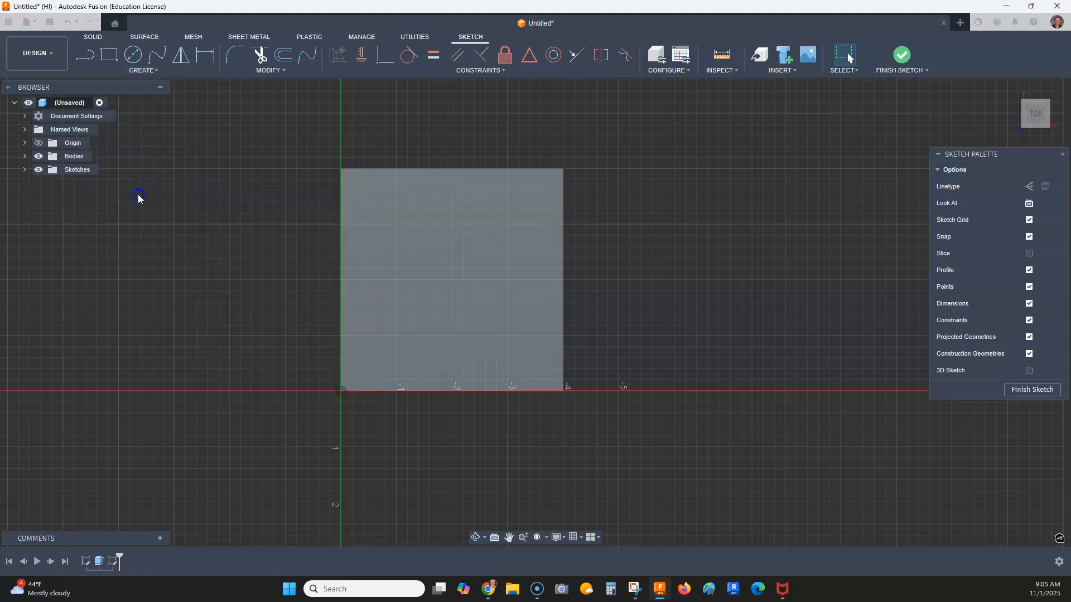
left_click(342, 170)
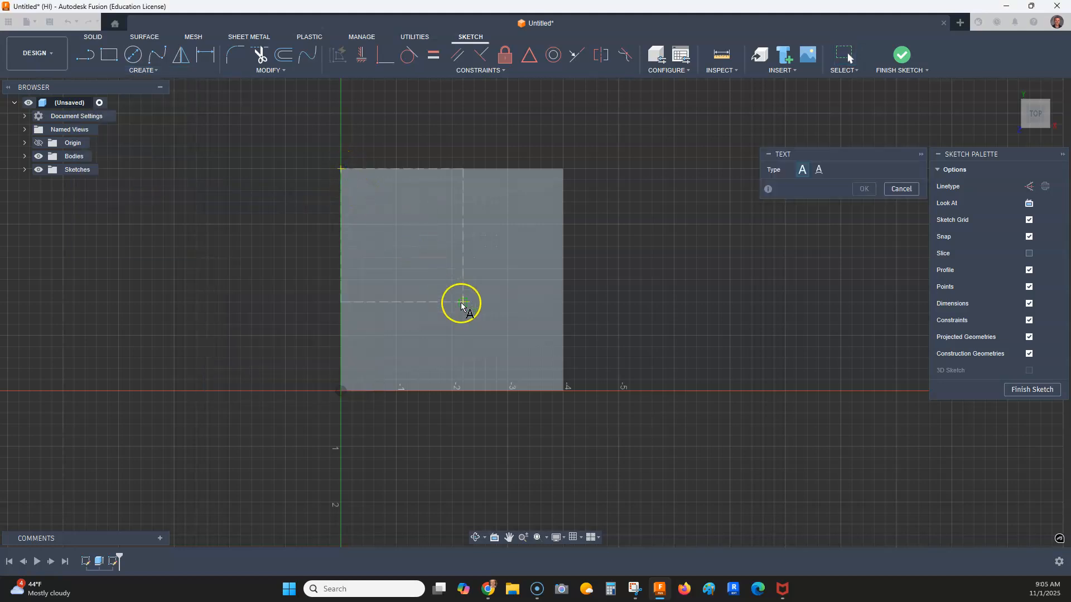
left_click(563, 392)
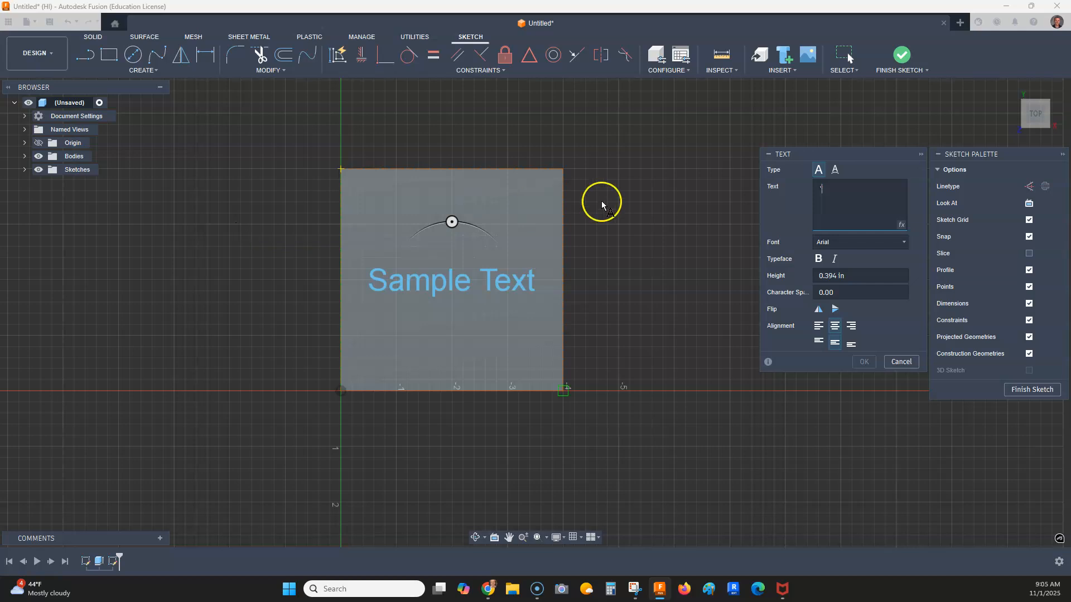
Set the sketch text to the Text1 parameter instead of literal text.
left_click_drag(823, 158, 690, 174)
left_click(677, 210)
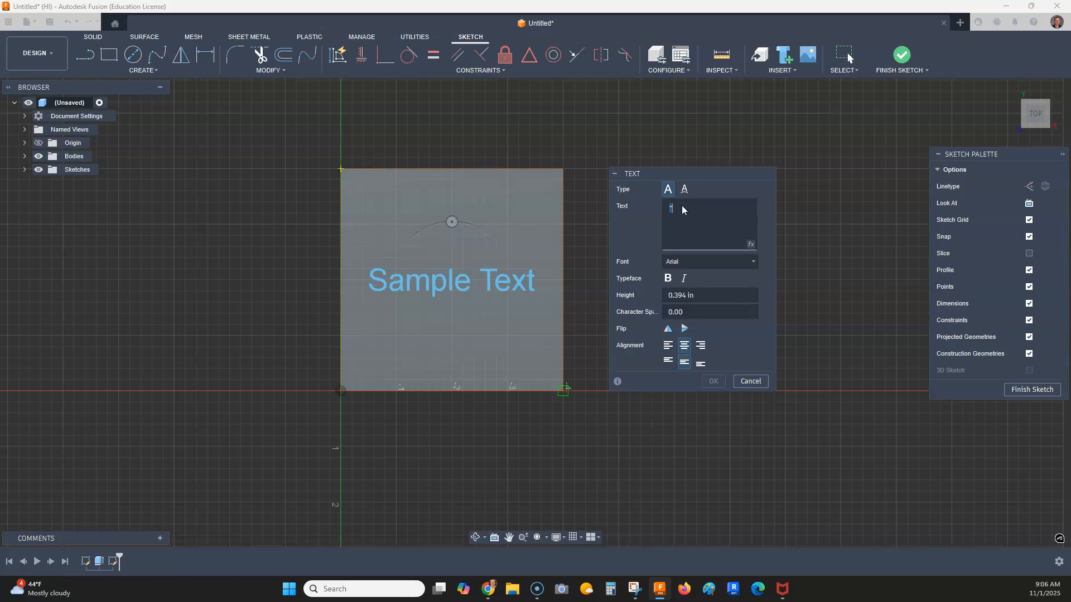
type("T")
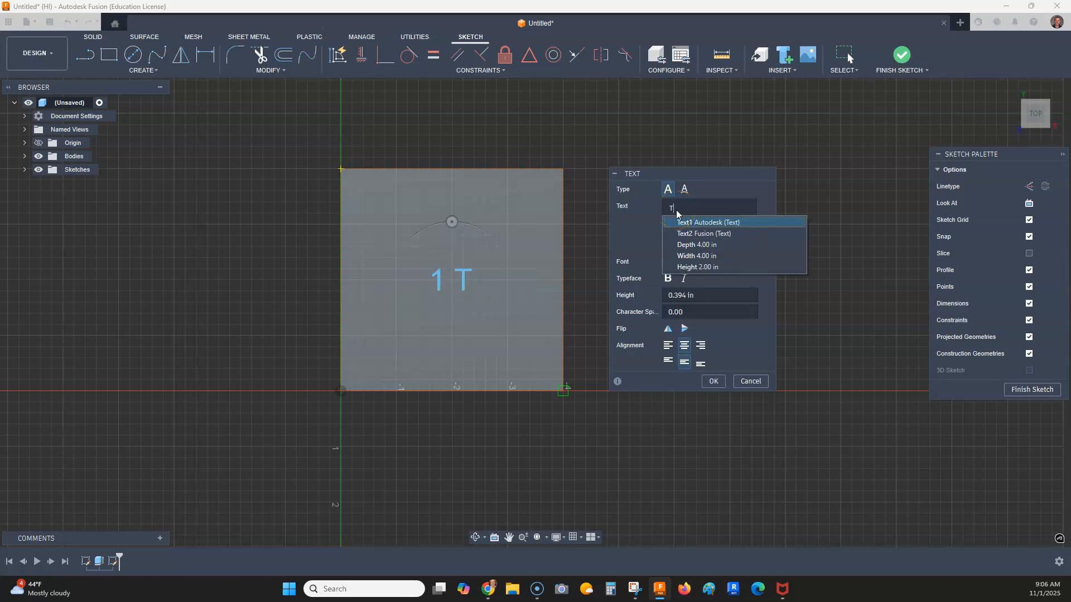
left_click(683, 221)
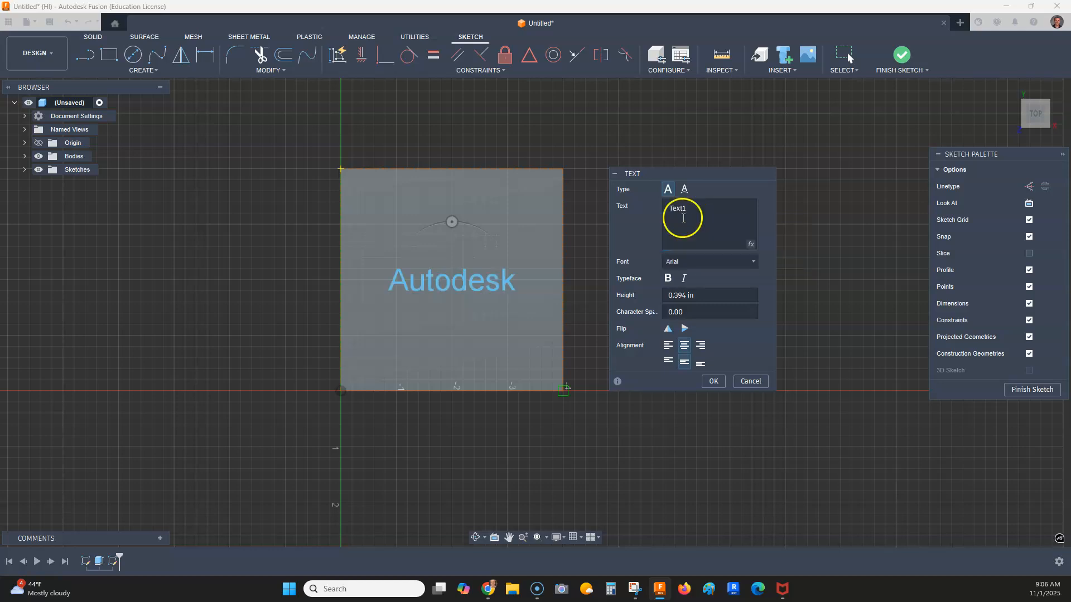
Switch the sketch text to the Text2 parameter, accept it and finish the sketch.
left_click_drag(692, 211, 662, 209)
type("T")
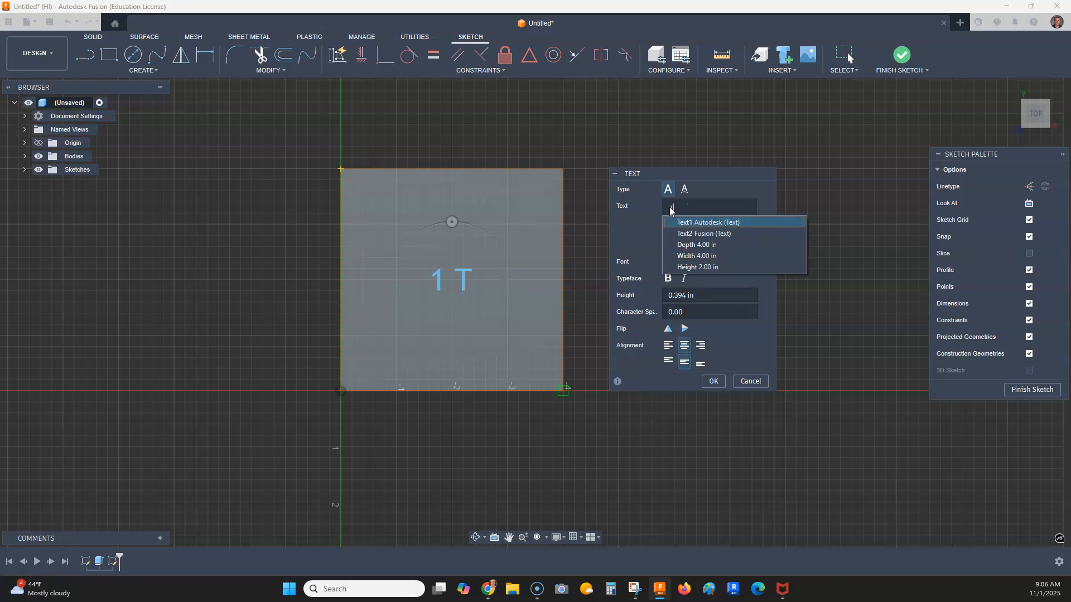
left_click(700, 232)
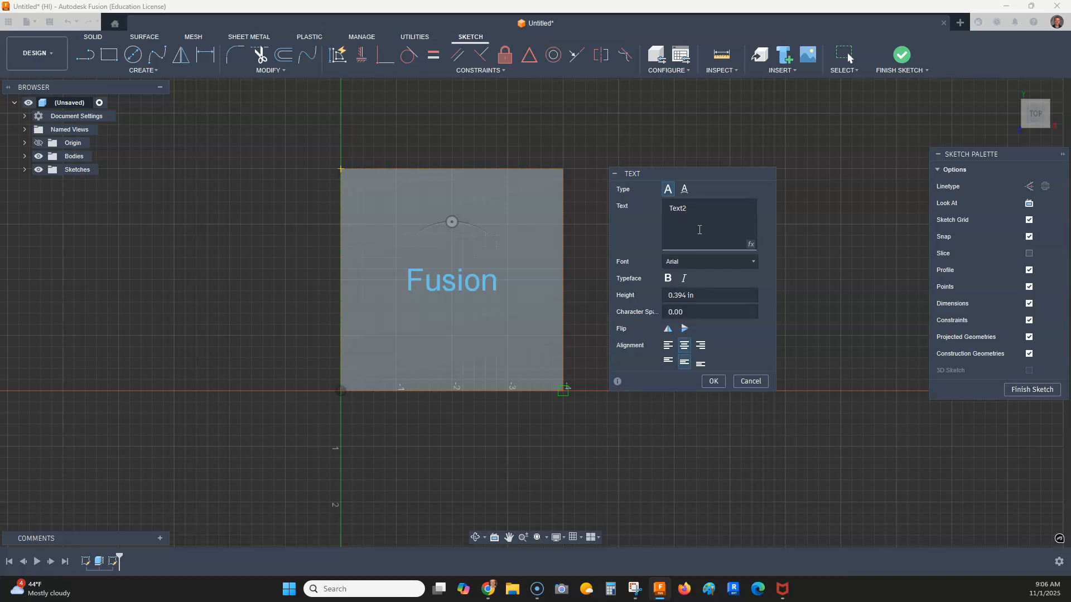
left_click(708, 383)
left_click(892, 58)
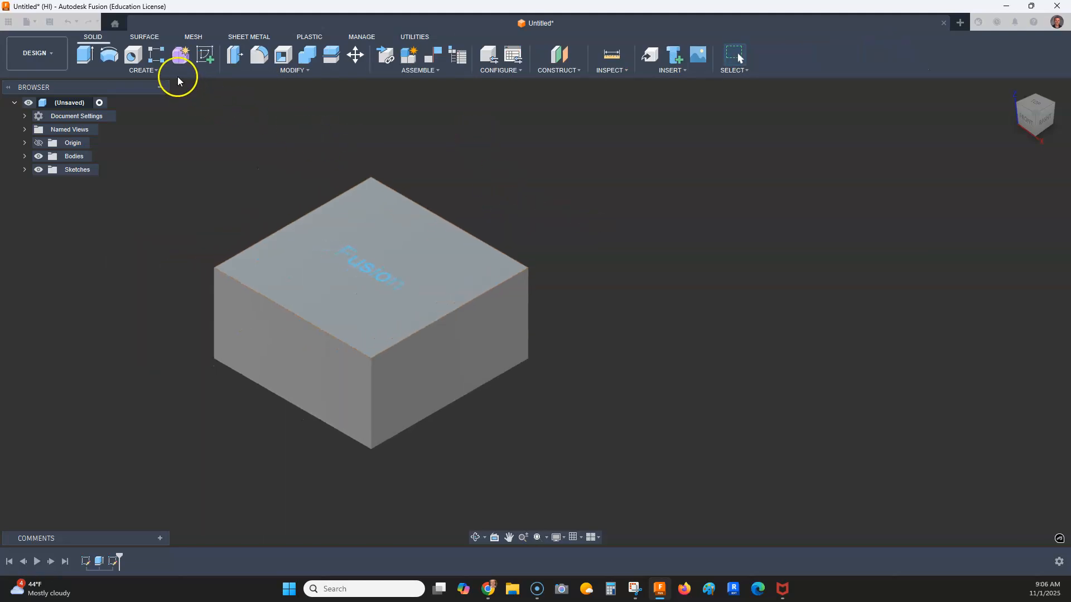
left_click(173, 72)
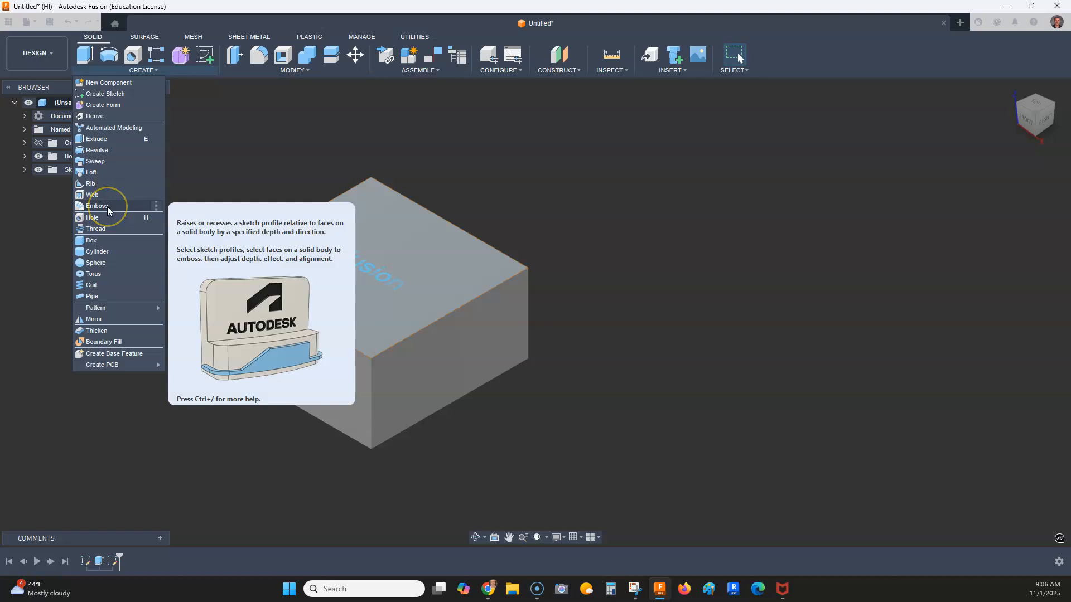
left_click(641, 185)
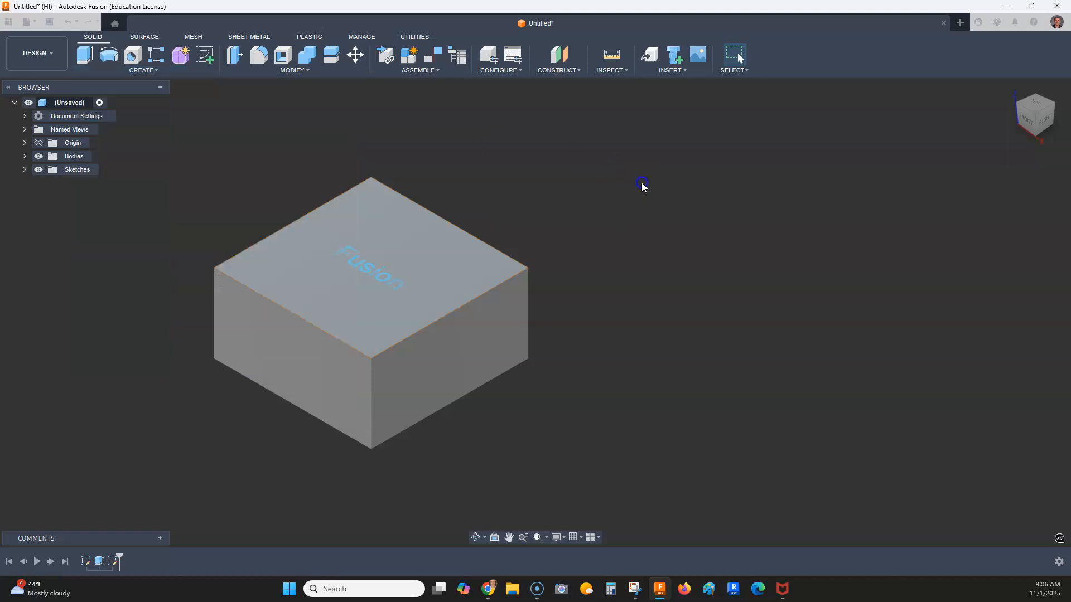
scroll(389, 268, "up", 2)
middle_click_drag(389, 270, 468, 286)
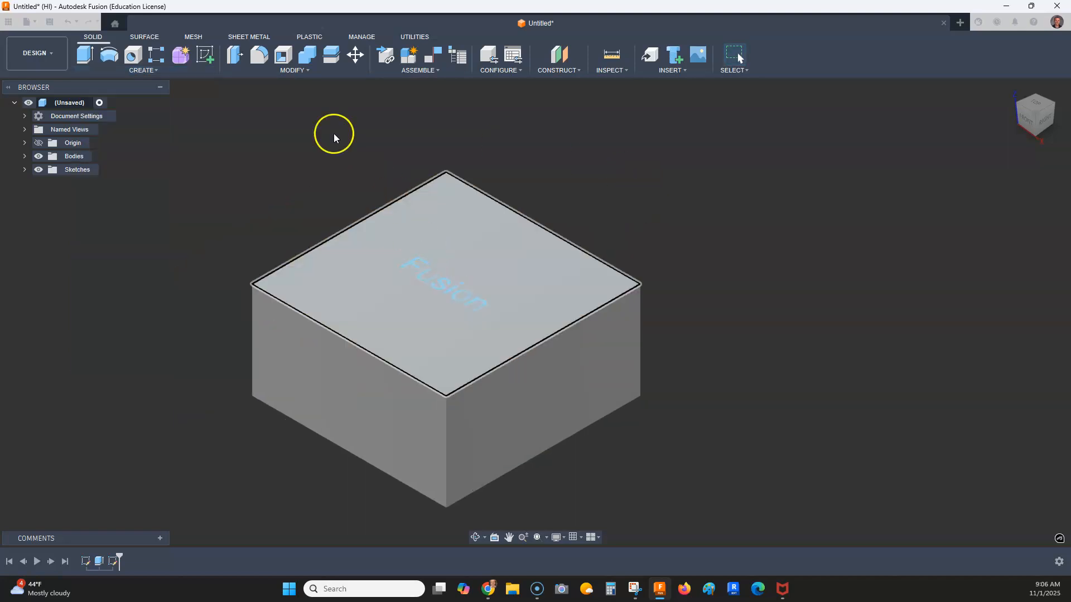
Reopen the parameter list, add a user parameter named Text3 with the unit Text and the expression 'Video', and close the list.
left_click(286, 71)
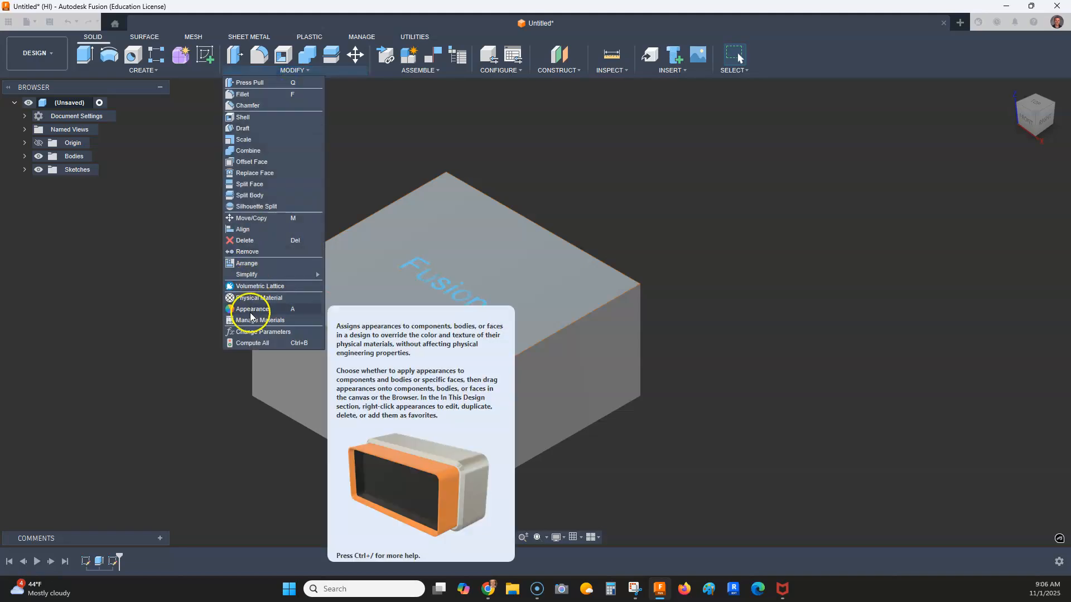
left_click(259, 332)
double_click(750, 248)
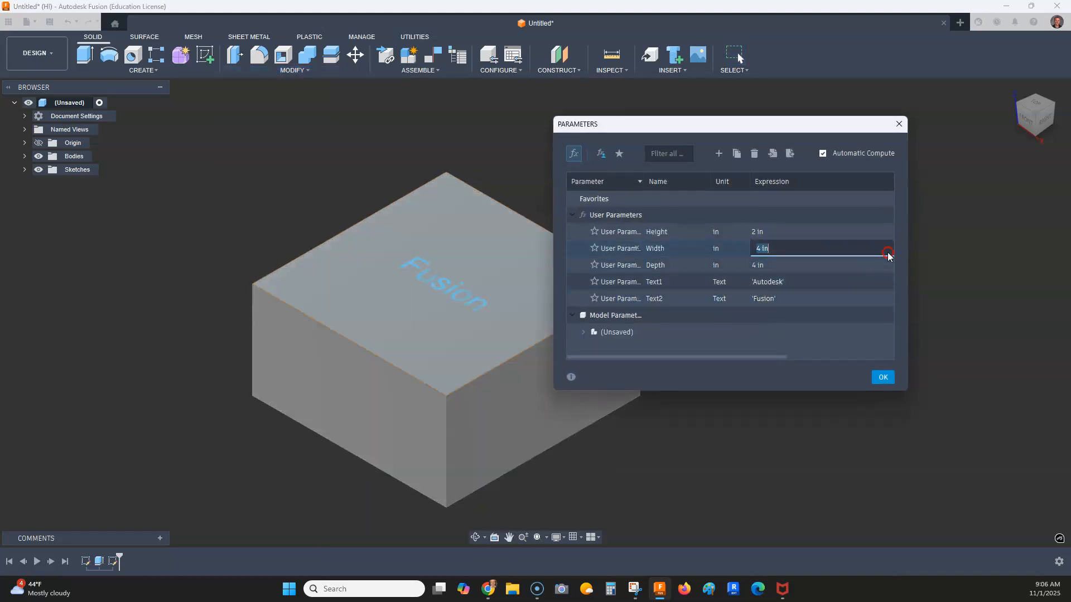
left_click_drag(768, 126, 856, 108)
left_click(804, 140)
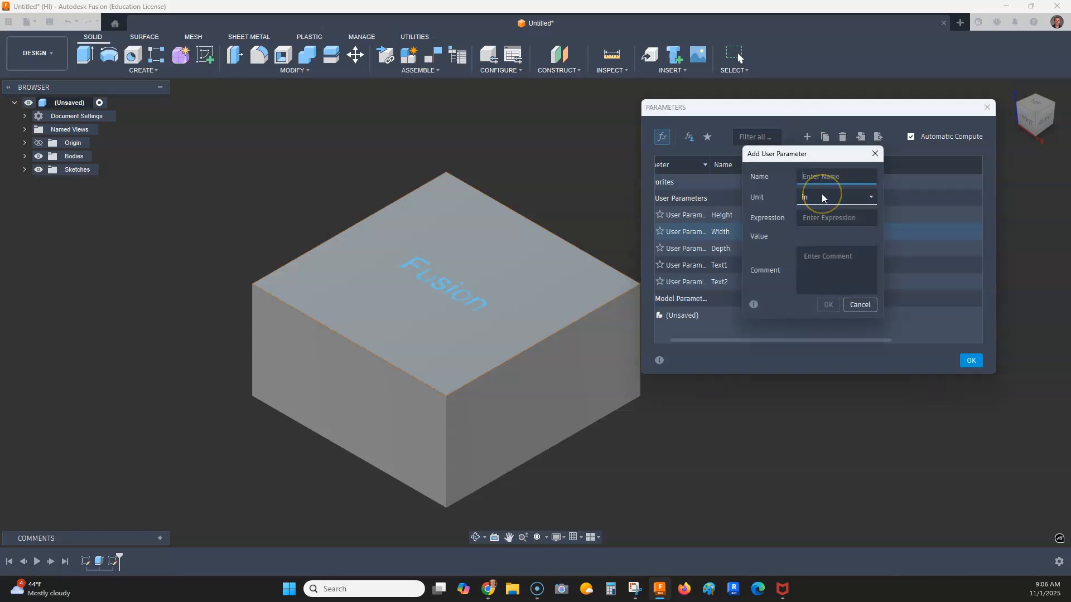
type("Text3")
left_click(822, 197)
left_click(825, 222)
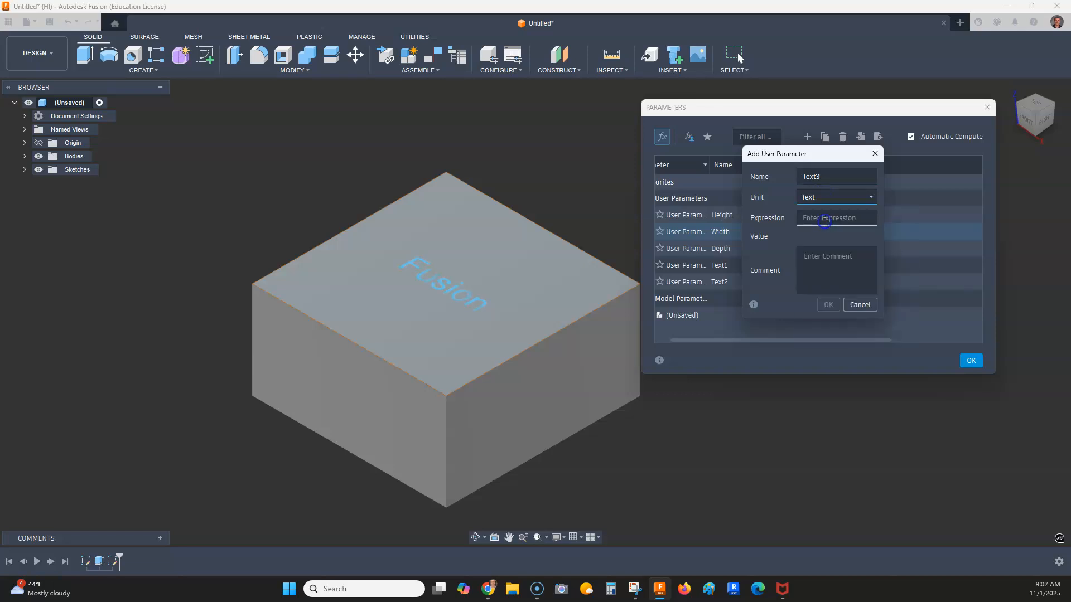
type("'Video")
left_click(828, 305)
left_click(293, 70)
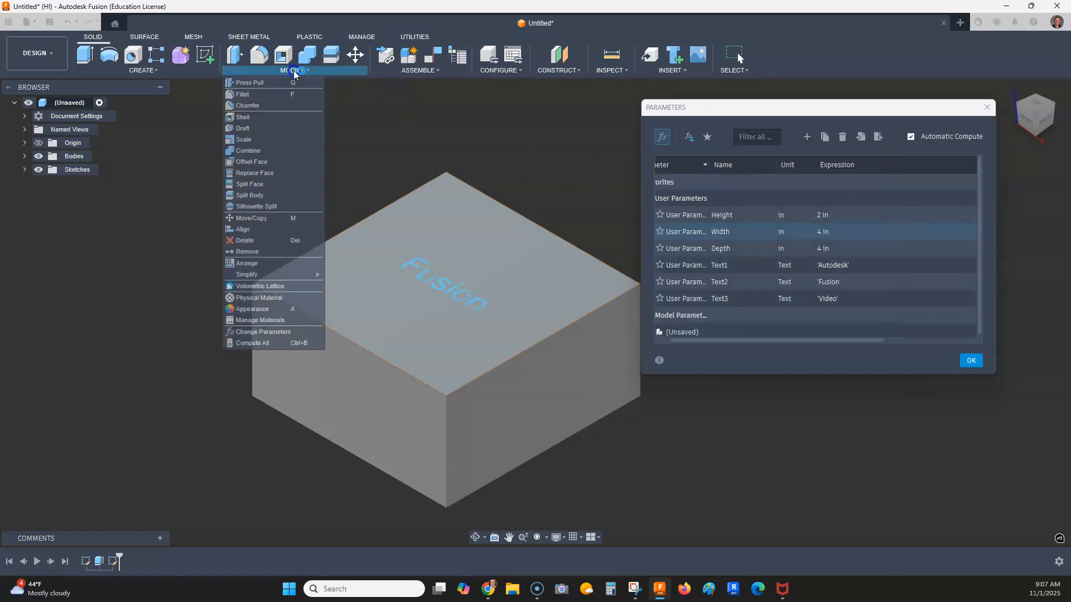
left_click(273, 331)
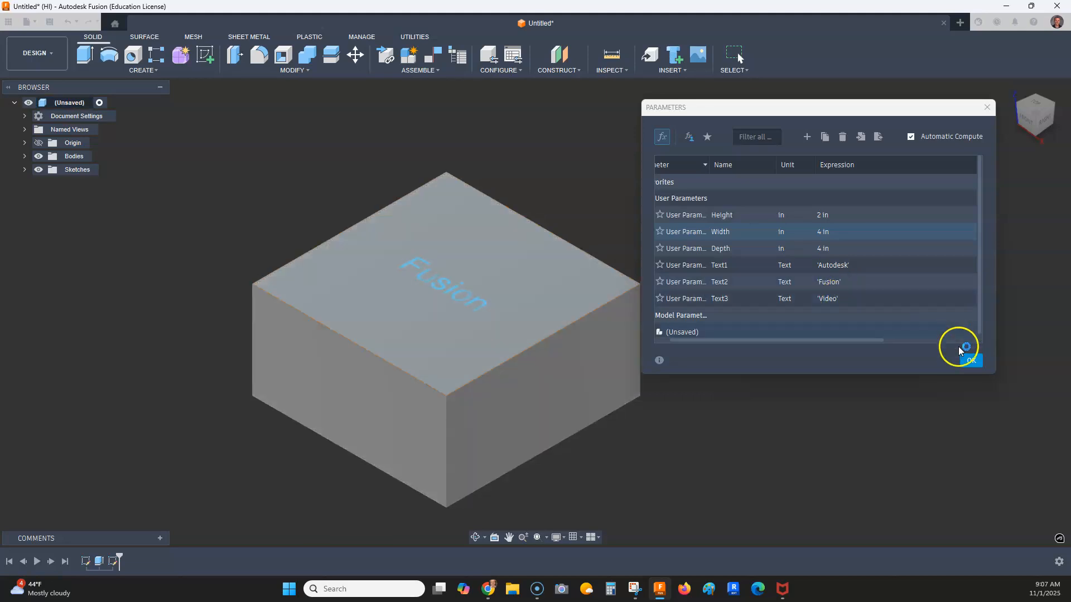
left_click(972, 361)
Open the text sketch on the box's top face for editing.
left_click(456, 299)
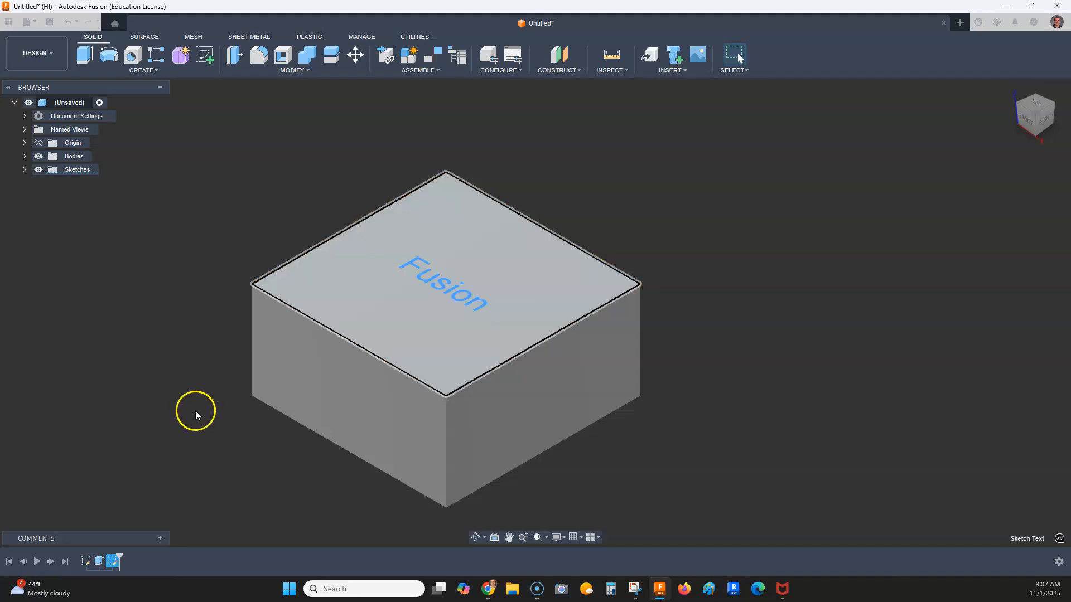
left_click(114, 560)
left_click(163, 489)
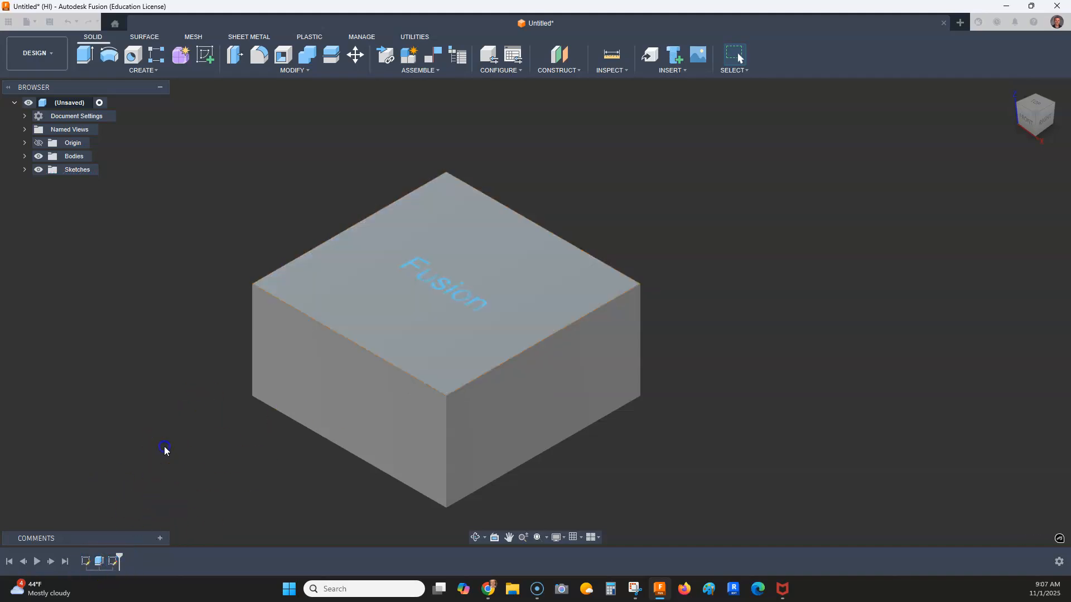
right_click(114, 561)
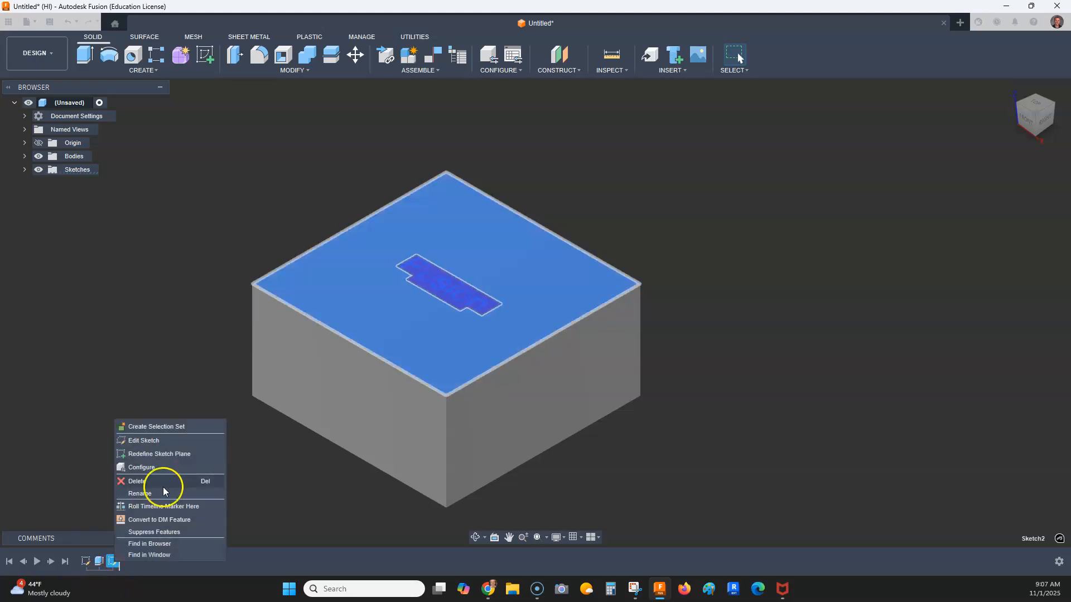
left_click(162, 438)
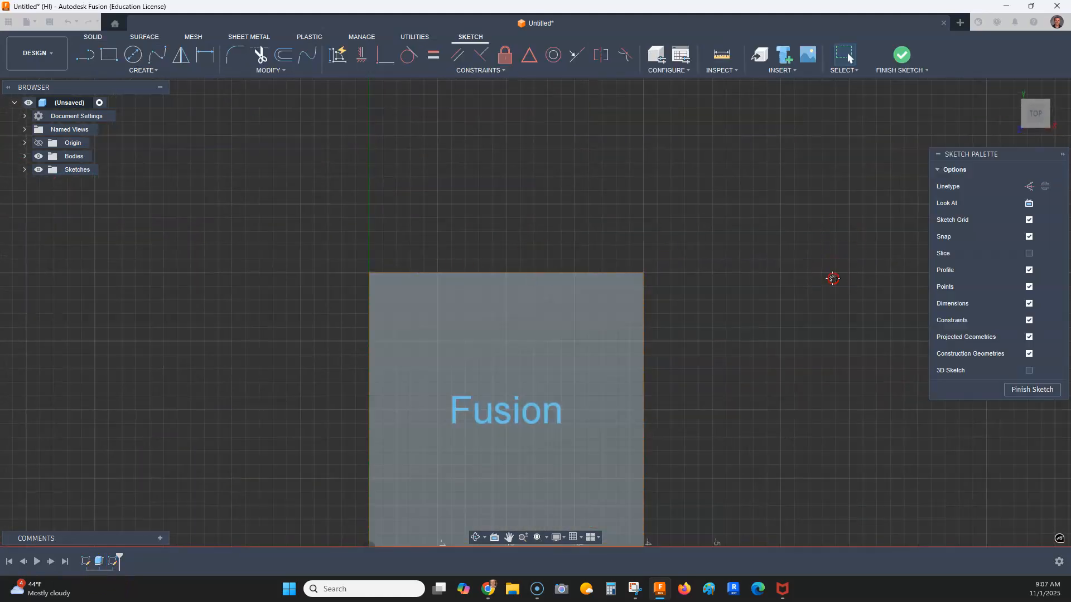
Edit the sketch text to use the Text3 parameter and finish the sketch.
double_click(493, 337)
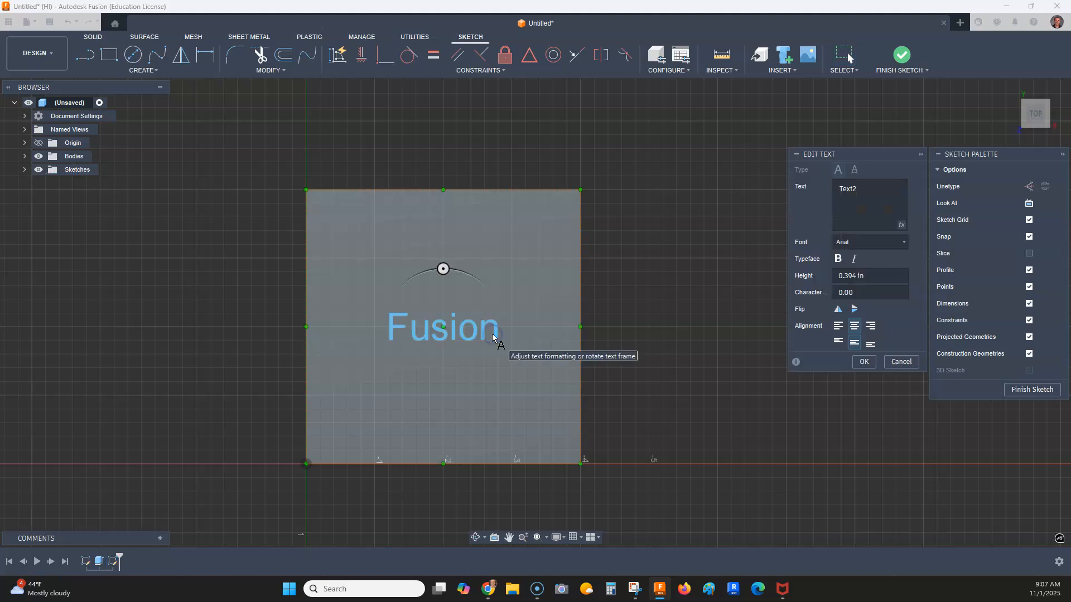
double_click(870, 191)
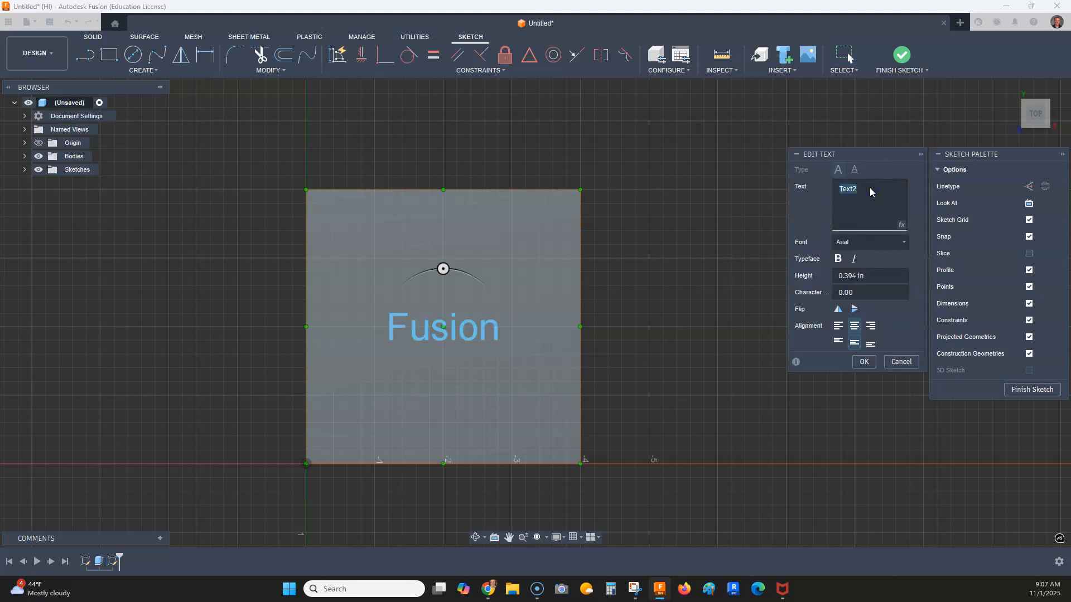
type("T")
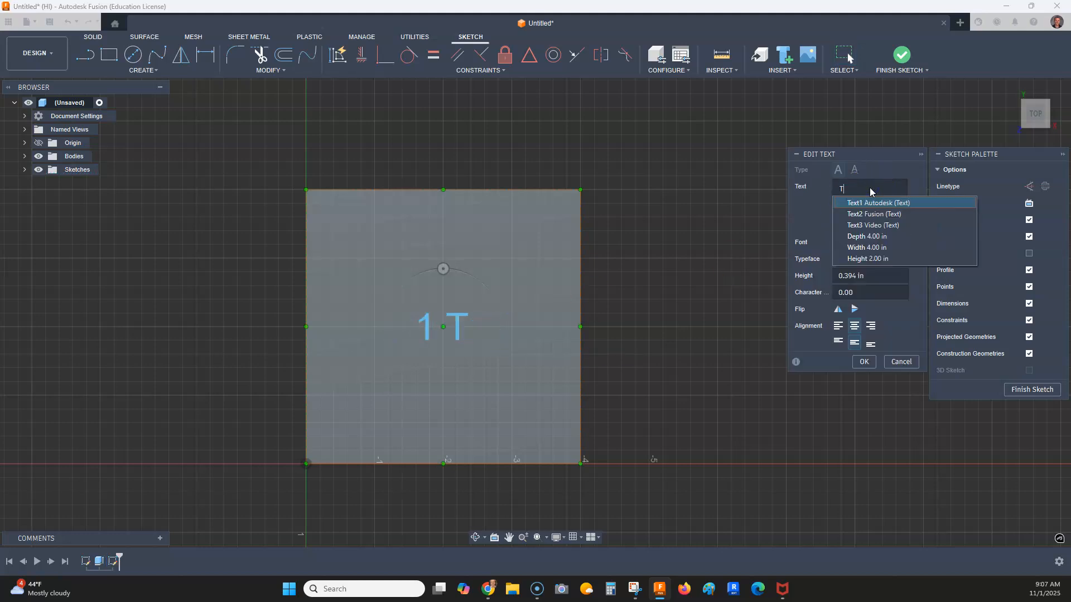
left_click(873, 226)
left_click(894, 343)
left_click(864, 361)
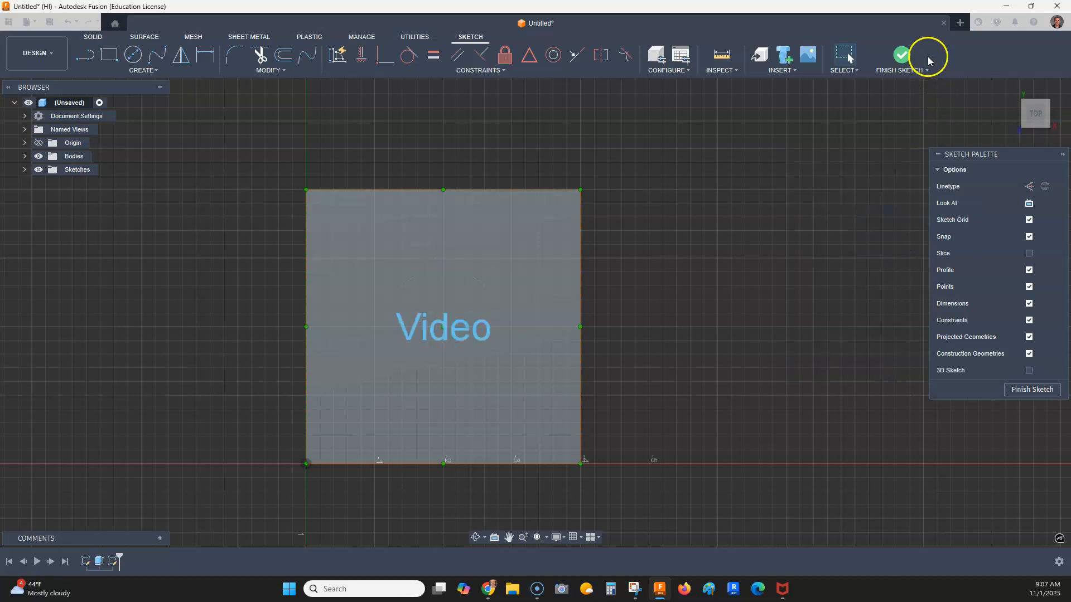
left_click(903, 56)
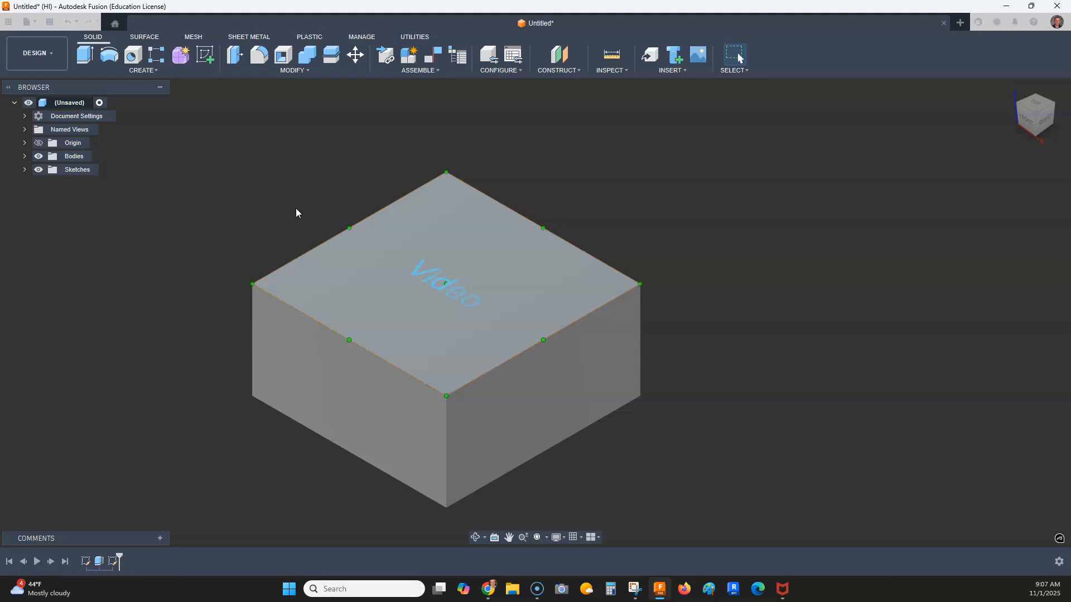
middle_click_drag(322, 184, 281, 159)
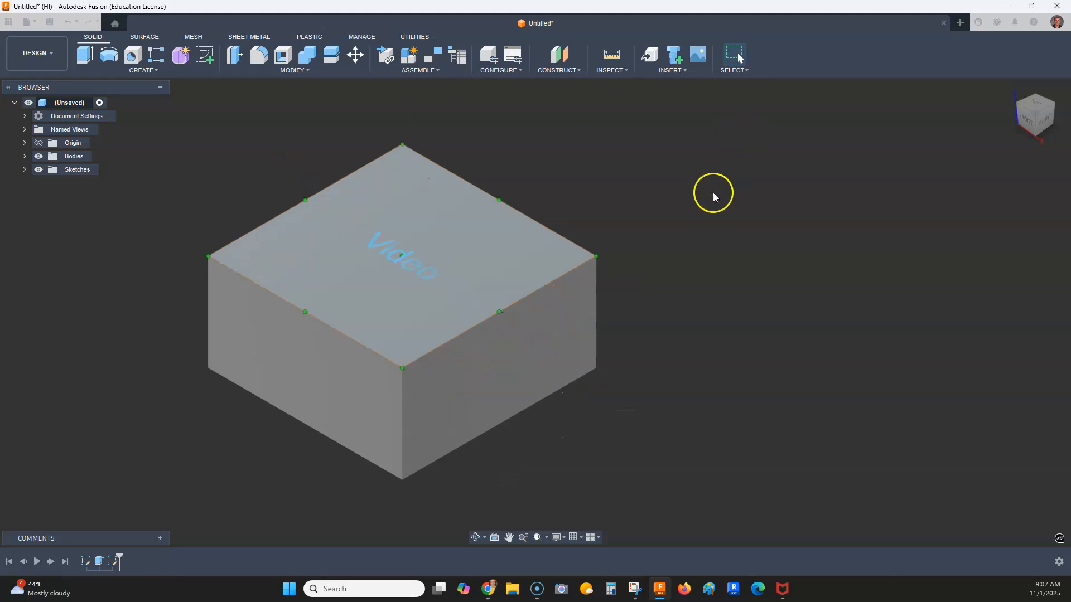
middle_click_drag(741, 198, 837, 203)
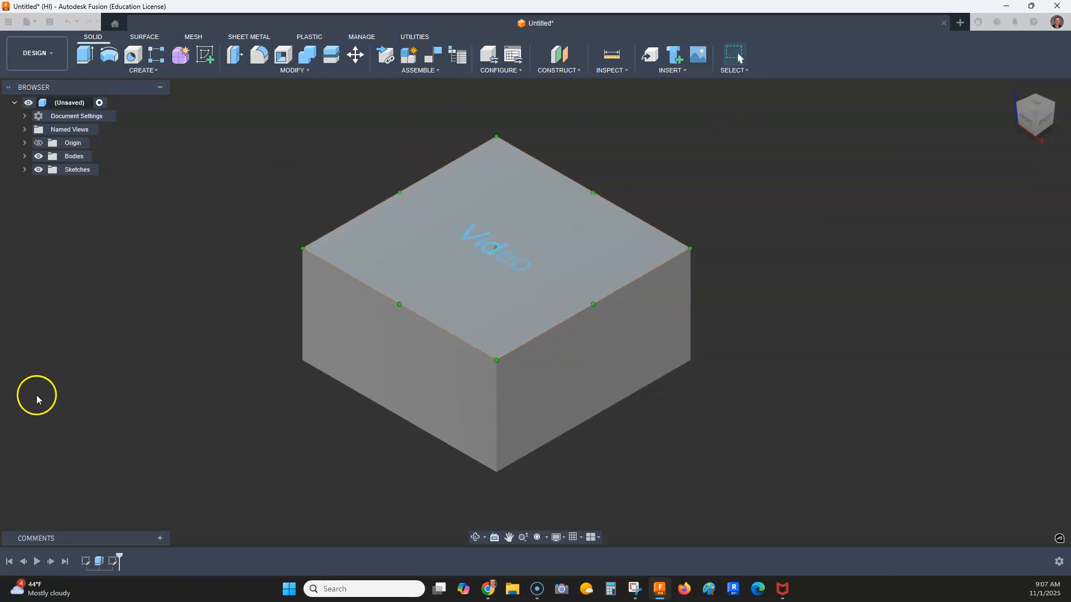